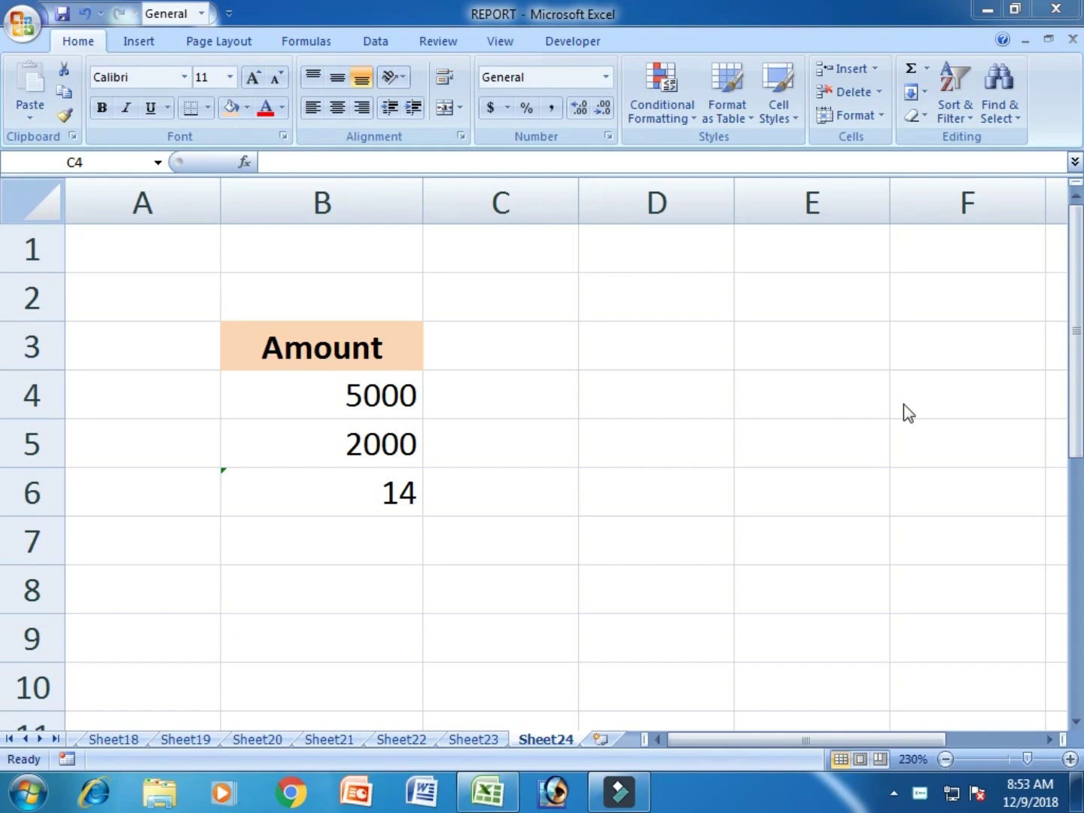
click(731, 428)
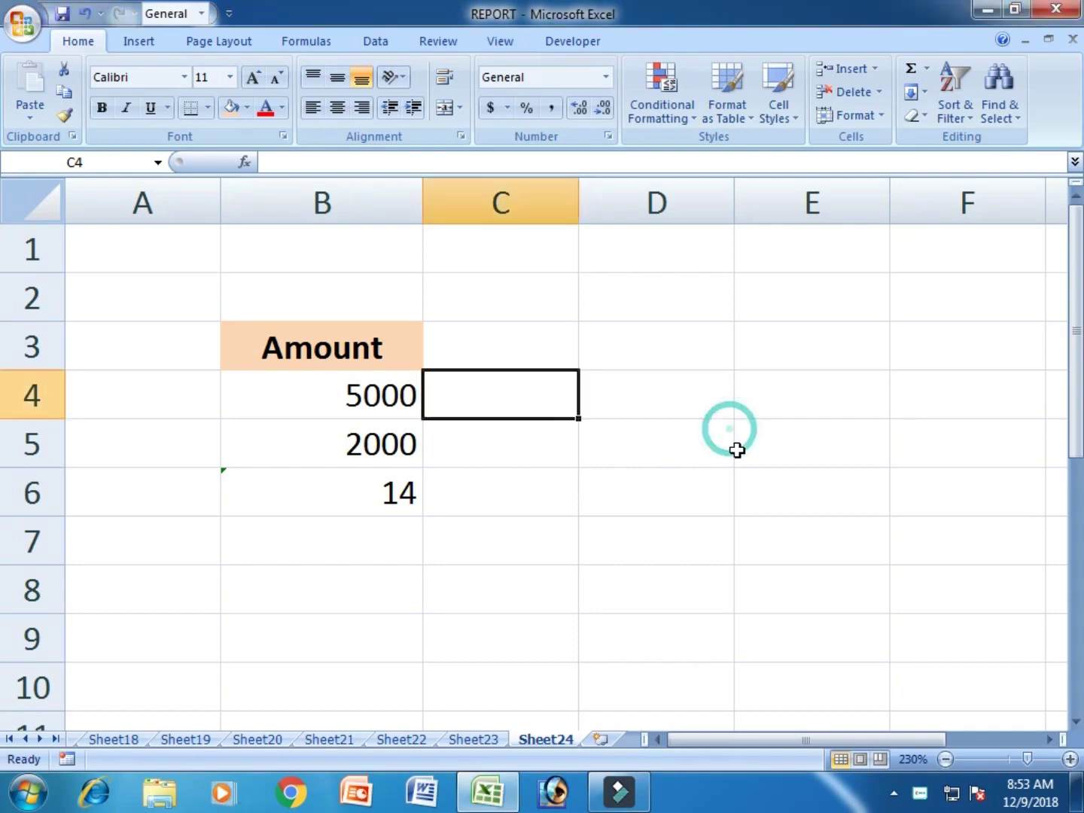
click(576, 337)
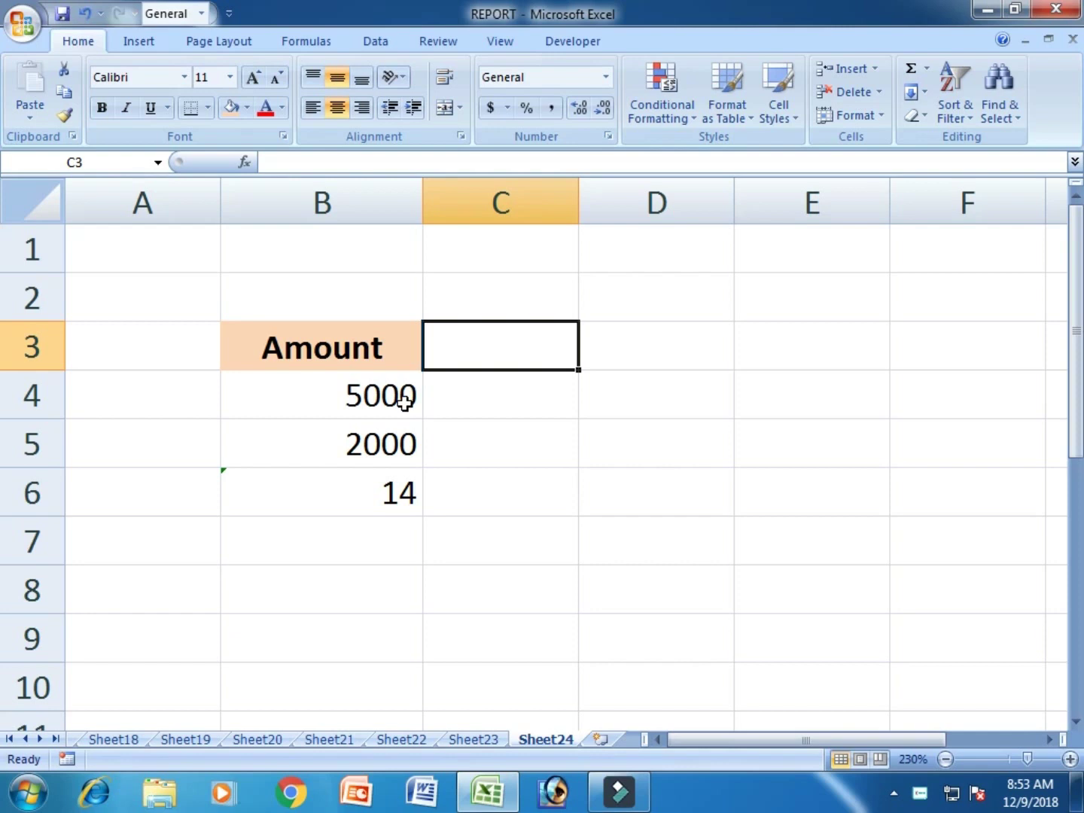
click(384, 494)
click(512, 544)
Total the amounts in cell B7 with the formula =SUM(B4:B6)
click(382, 548)
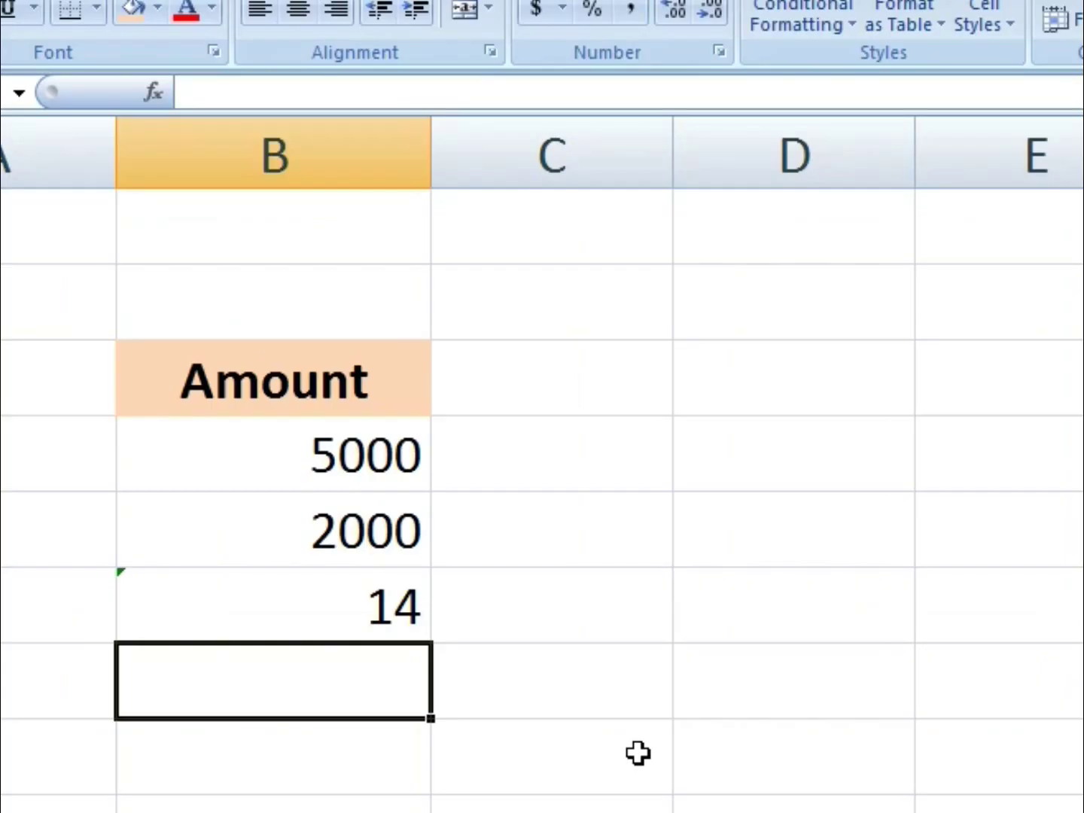
text(=sum)
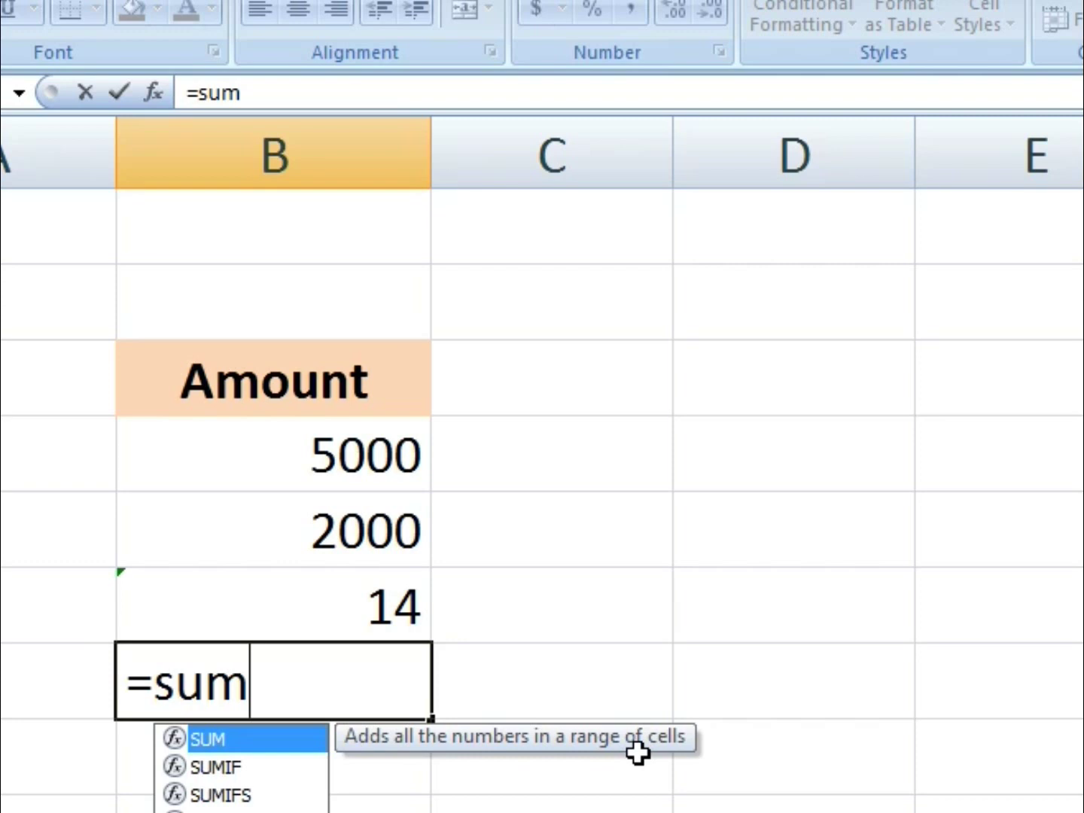
key(Tab)
key(Up)
key(Up)
key(Up)
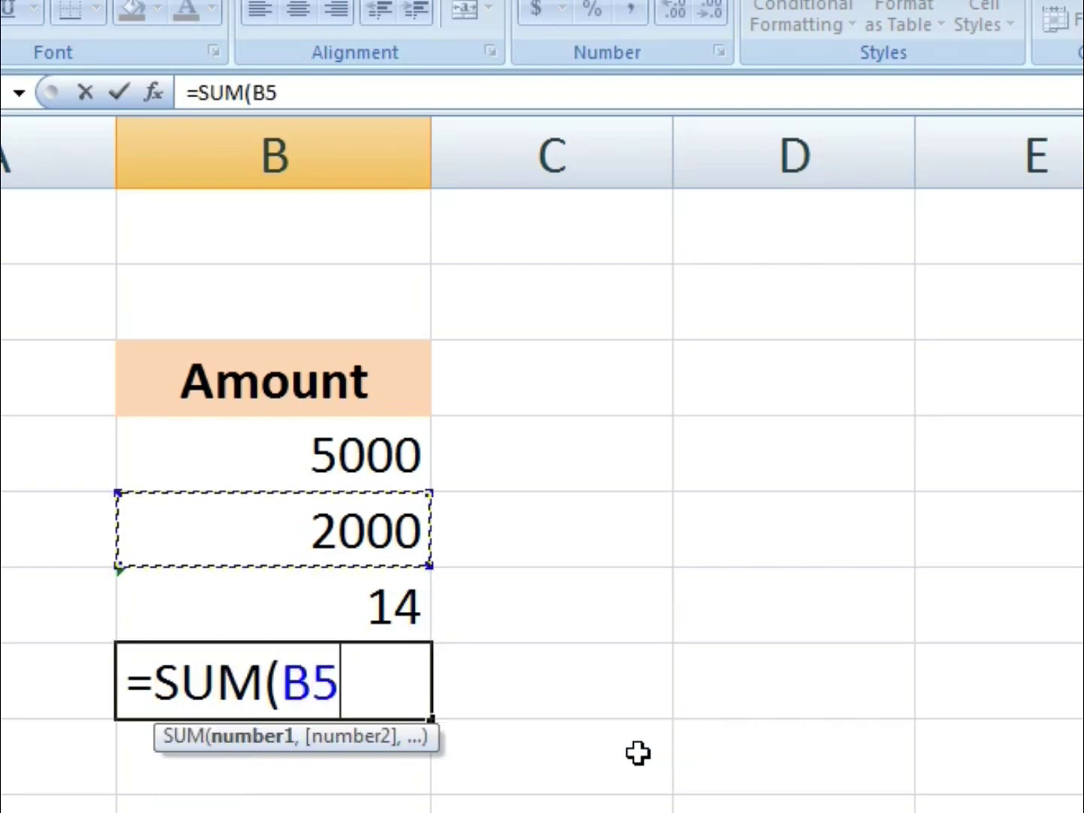
key(shift+Down)
key(shift+Down)
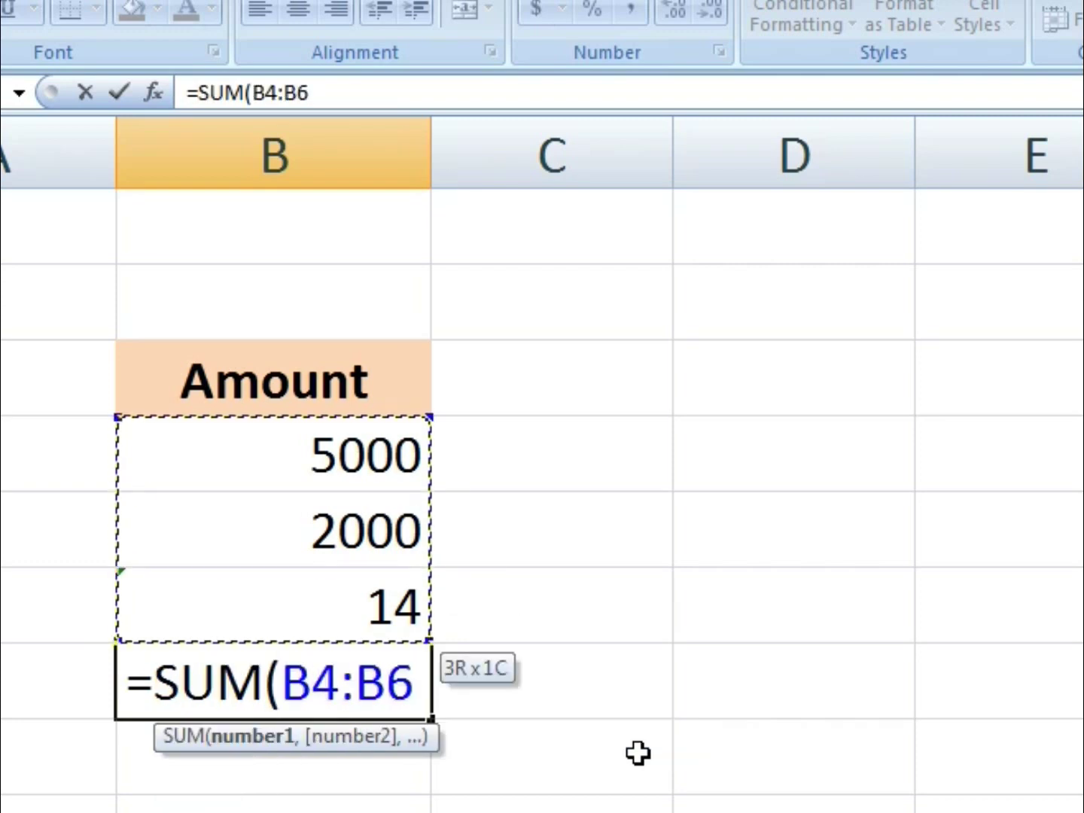
text())
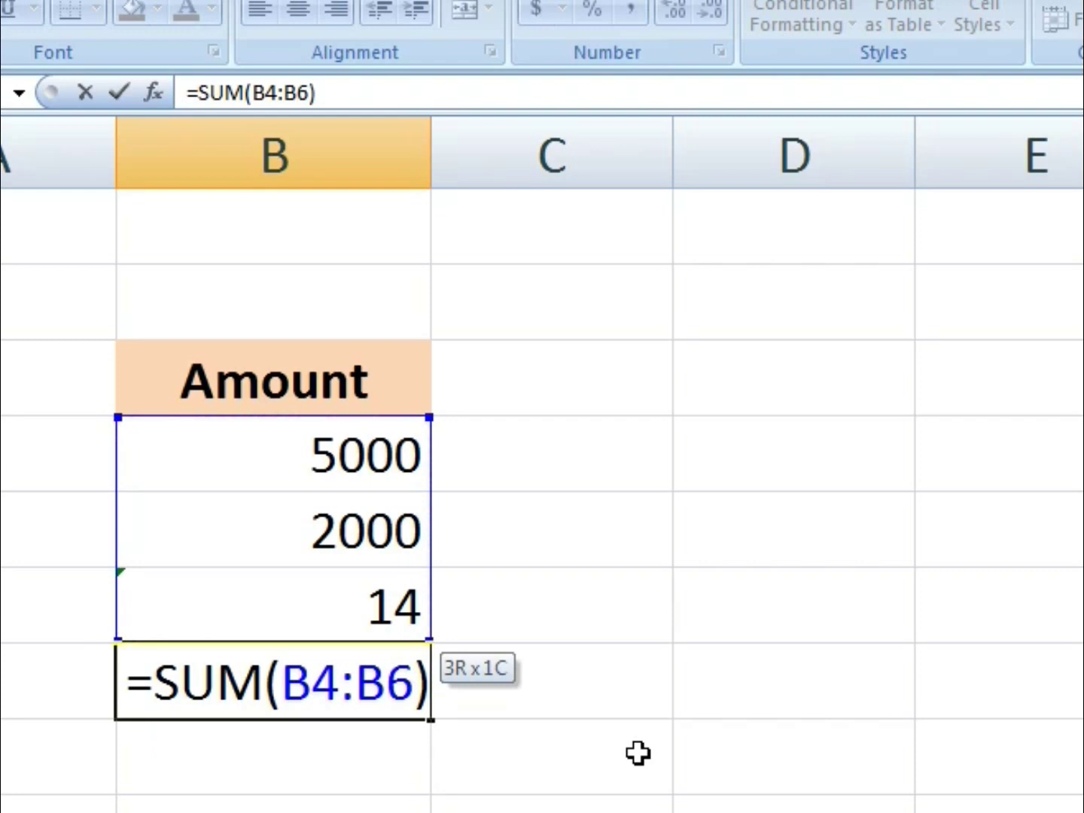
key(Return)
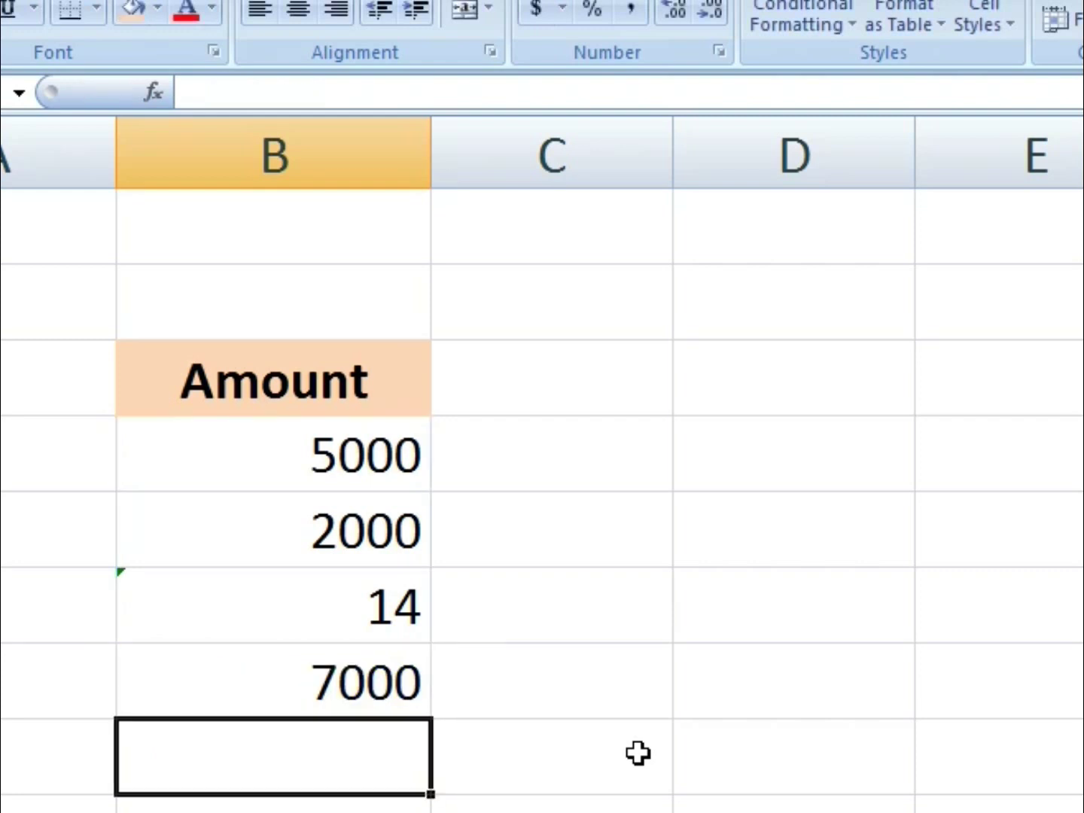
Compare the SUM formula in B7 with the stored contents of the amounts in B4, B5 and B6
click(308, 694)
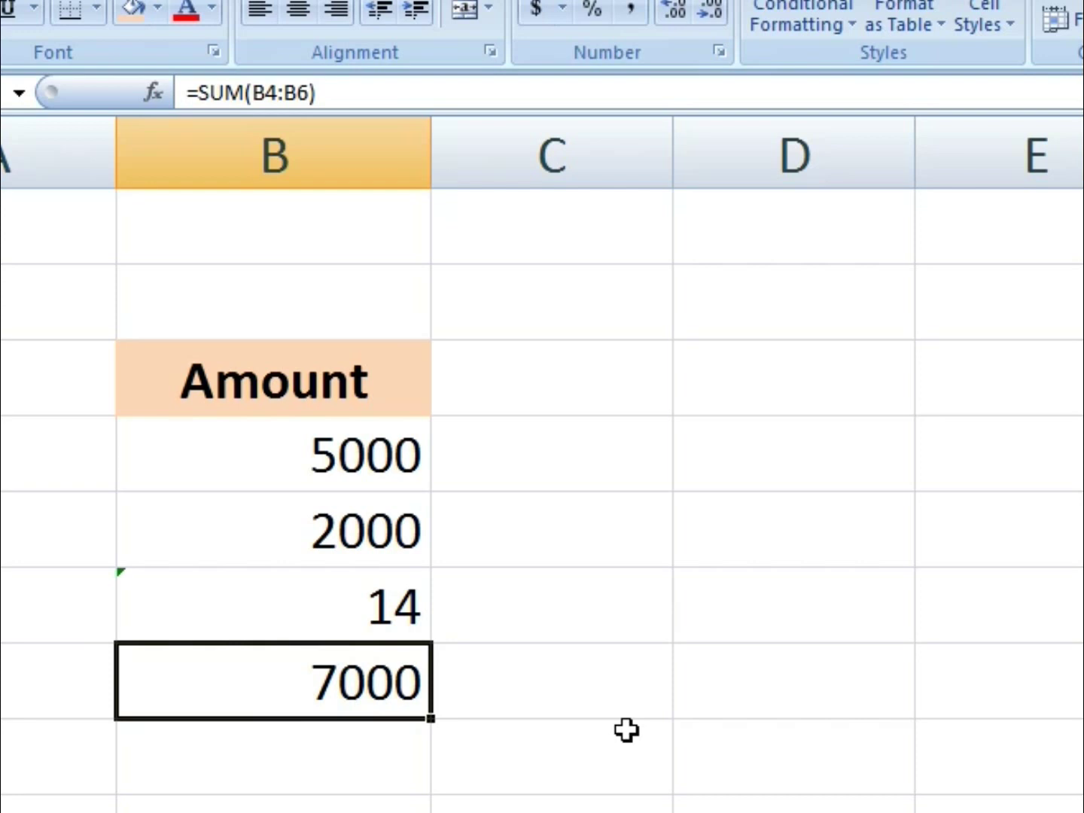
click(326, 468)
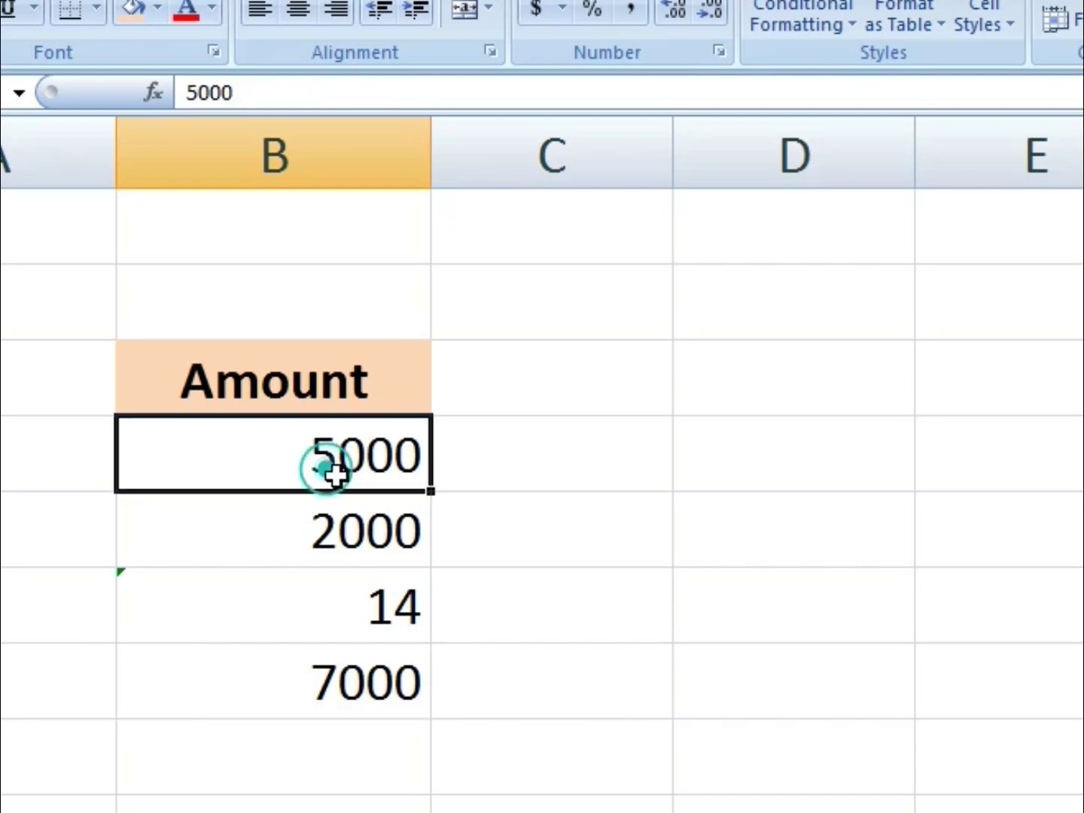
click(366, 530)
click(393, 603)
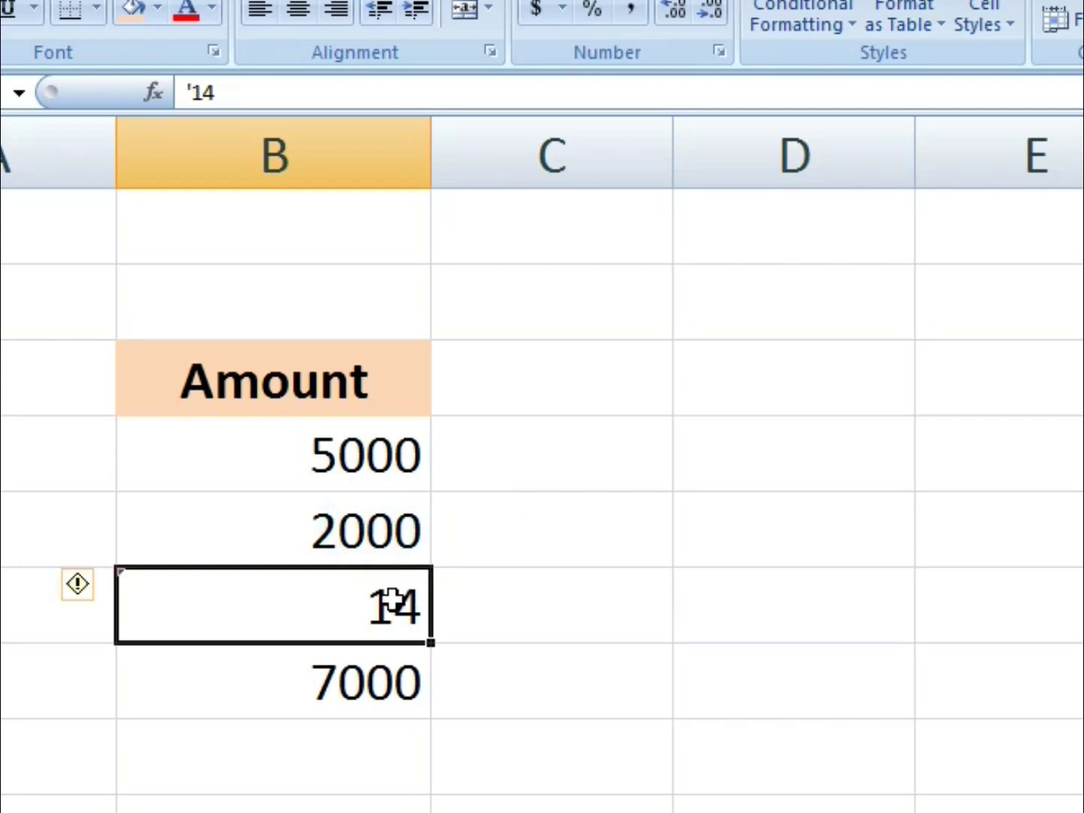
click(371, 695)
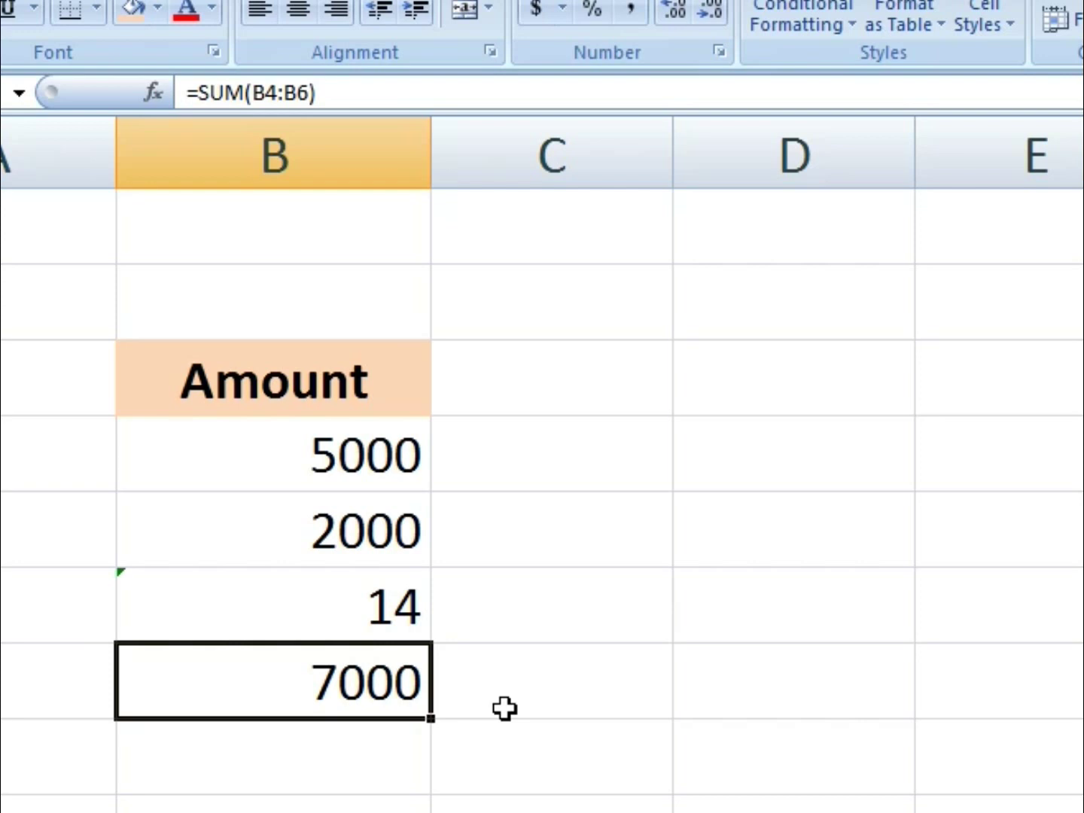
click(551, 617)
click(388, 699)
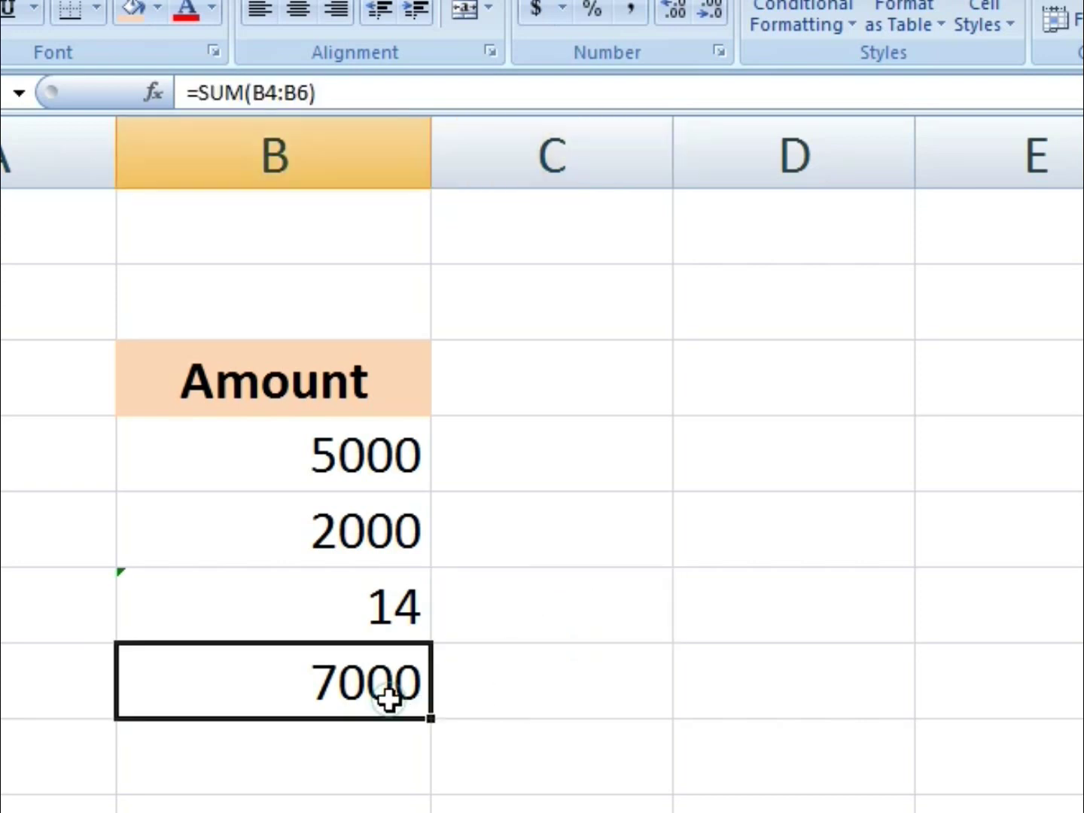
click(570, 712)
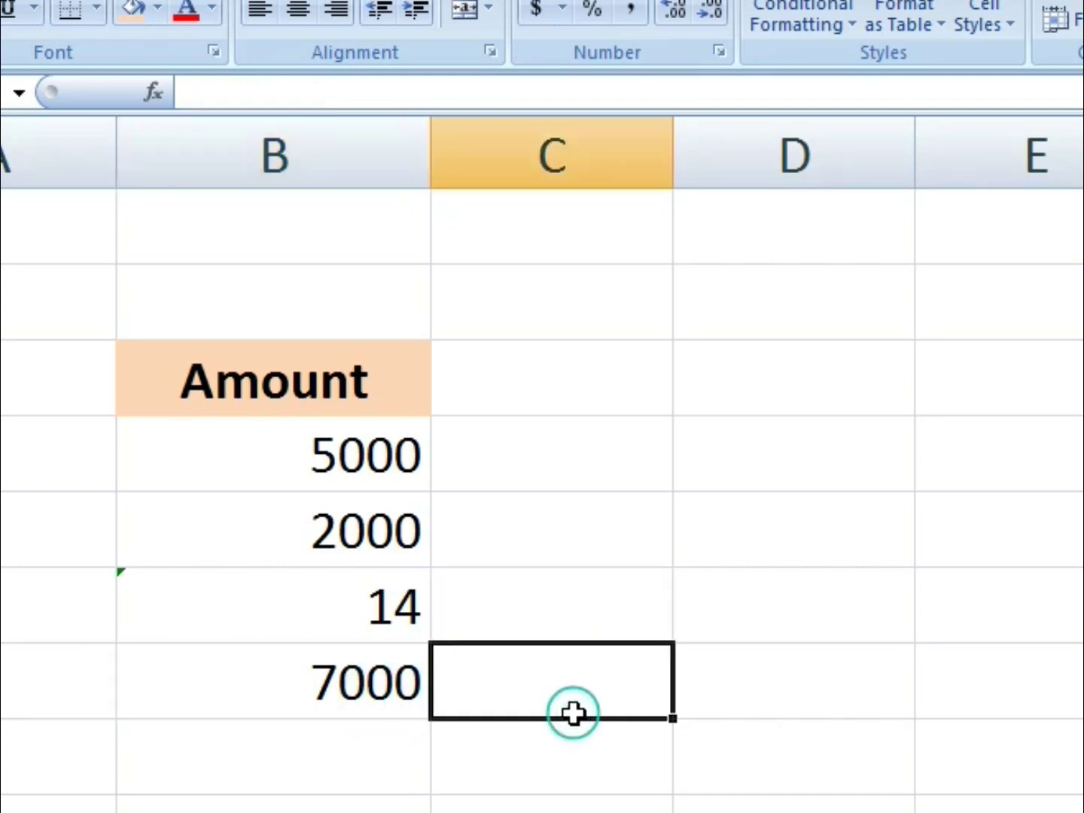
click(322, 476)
click(333, 537)
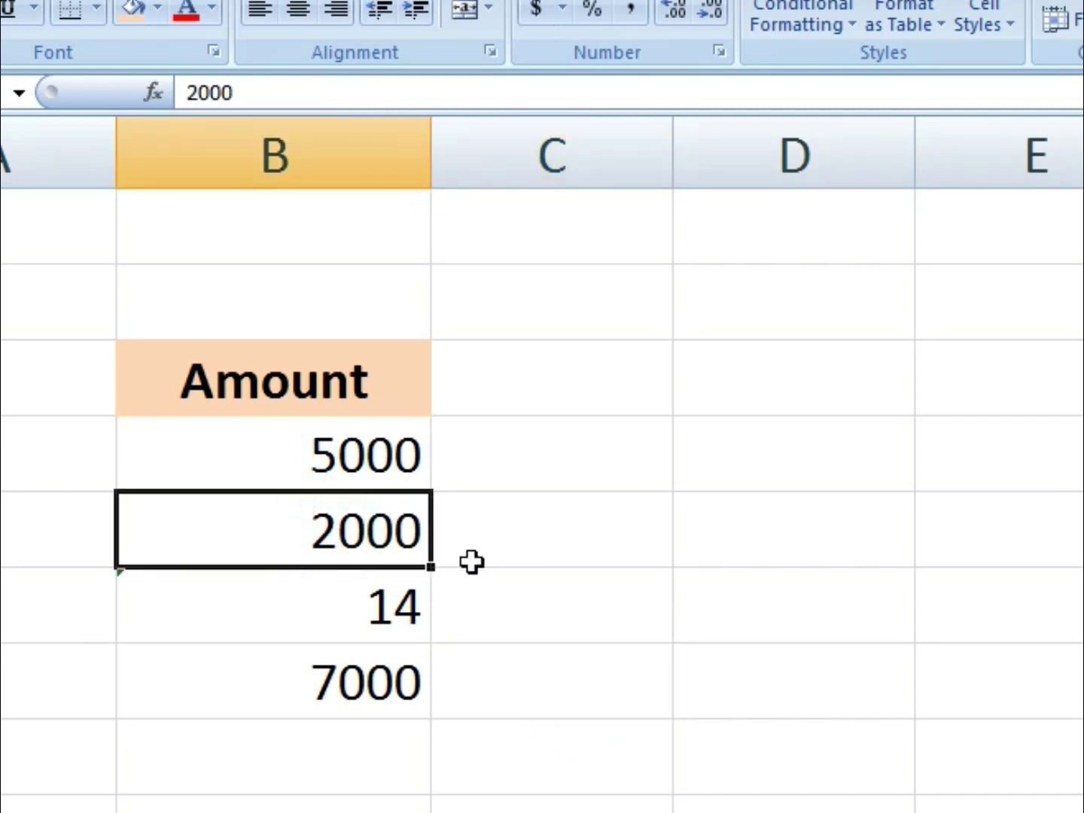
click(314, 609)
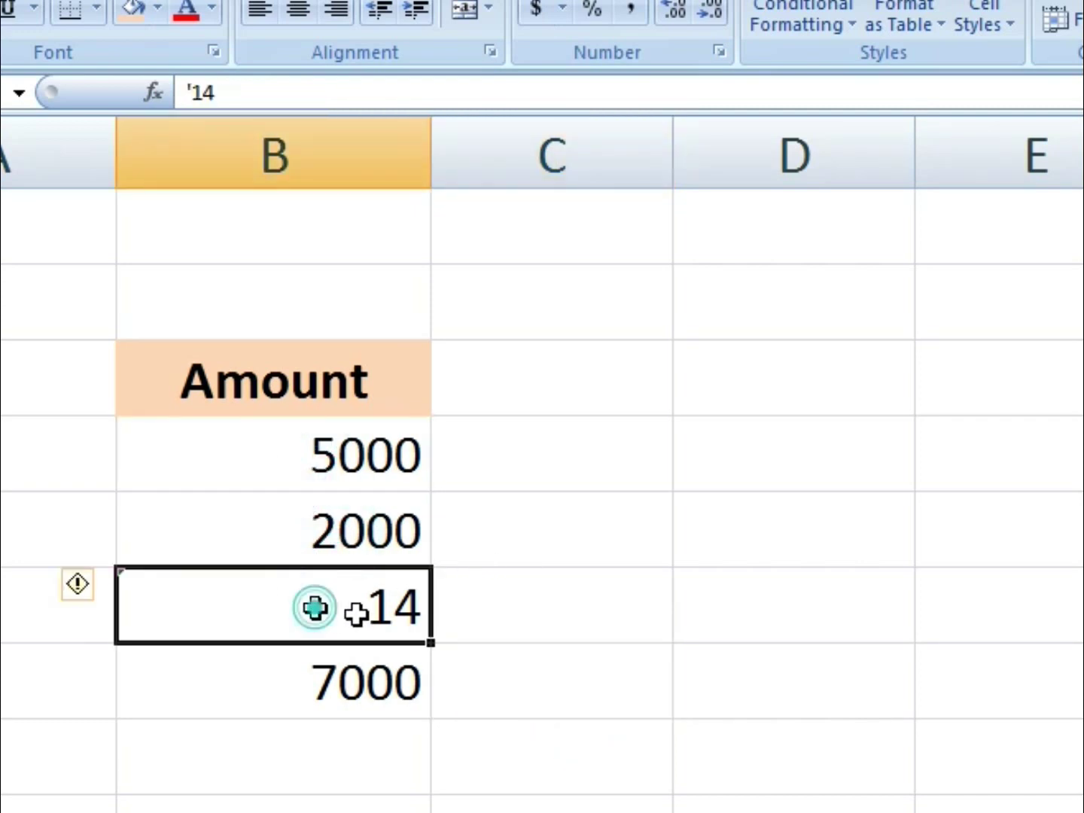
Examine the error indicator on B6 and how that cell's amount is stored
click(213, 753)
click(123, 582)
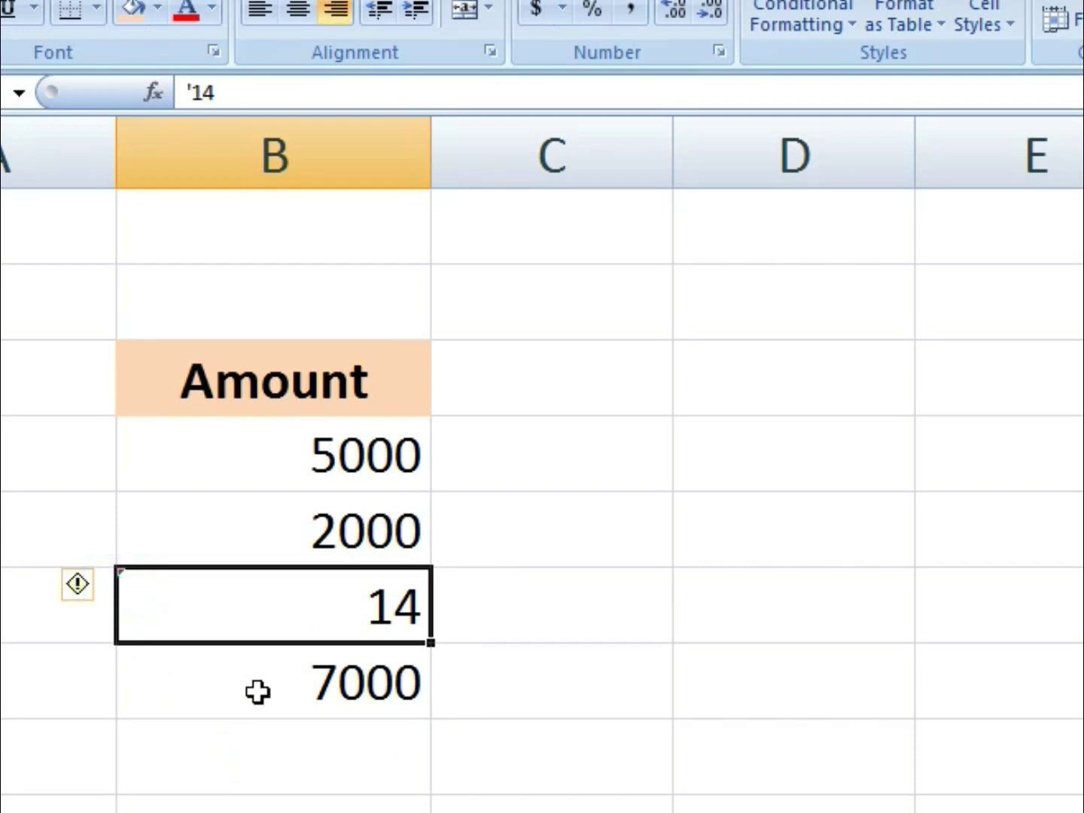
click(193, 682)
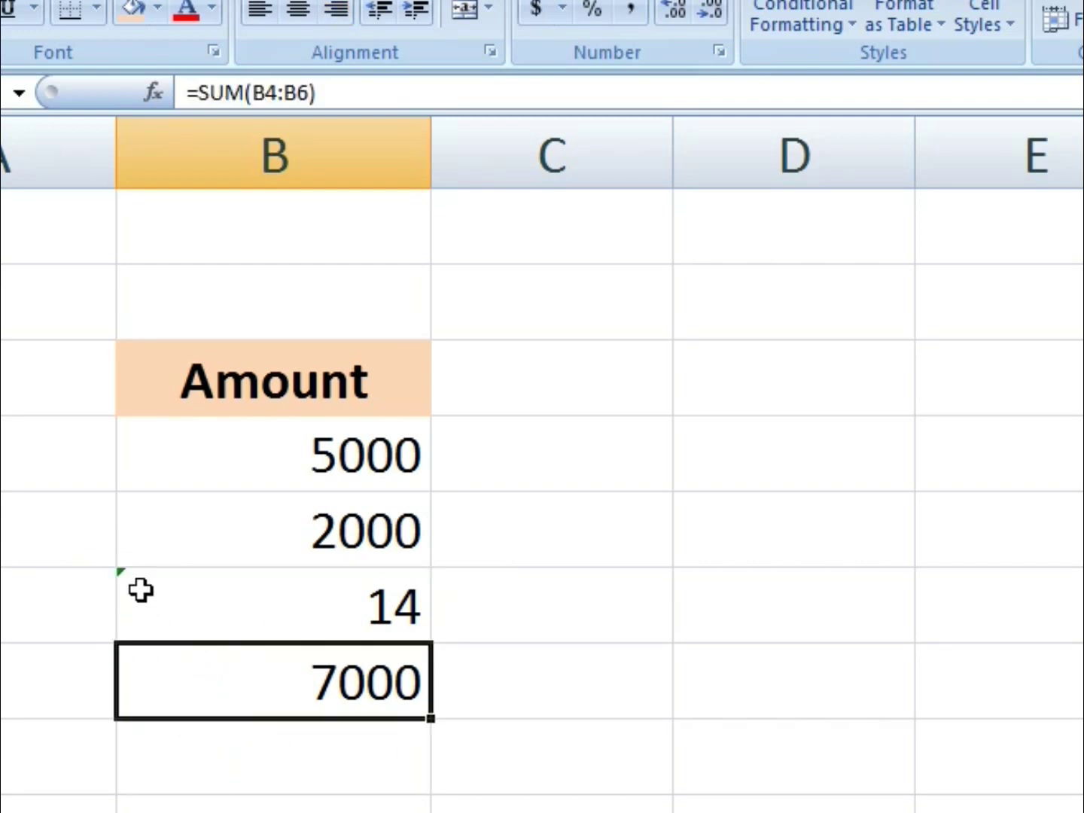
click(139, 590)
click(188, 715)
click(142, 594)
click(535, 668)
click(189, 598)
click(496, 647)
click(225, 602)
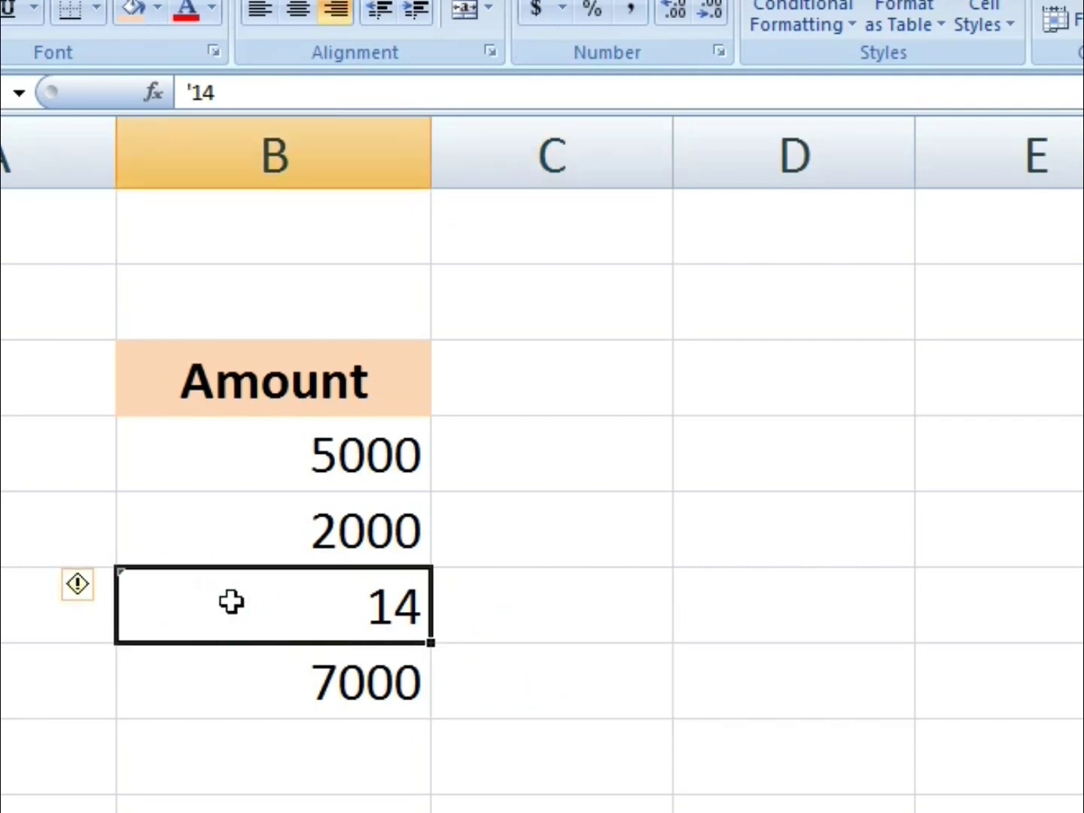
Open B6 for editing, highlight the apostrophe before its number, and leave the cell without changing it
double_click(231, 602)
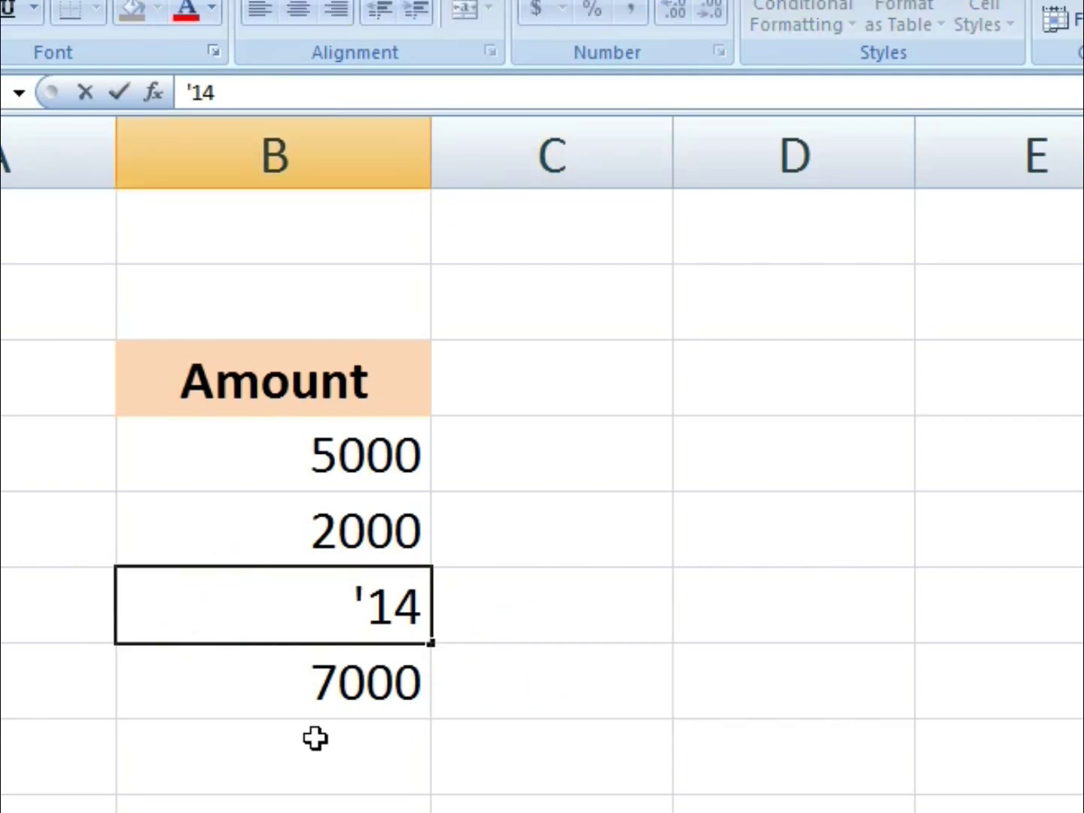
double_click(366, 598)
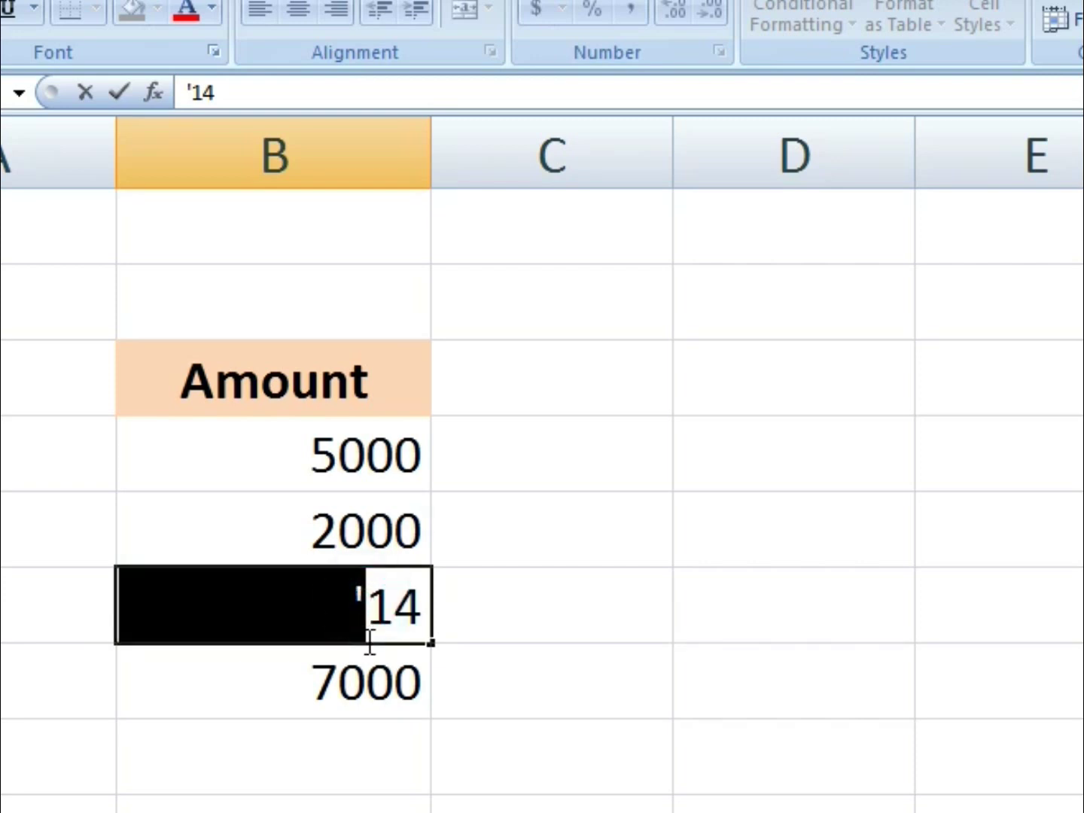
click(531, 604)
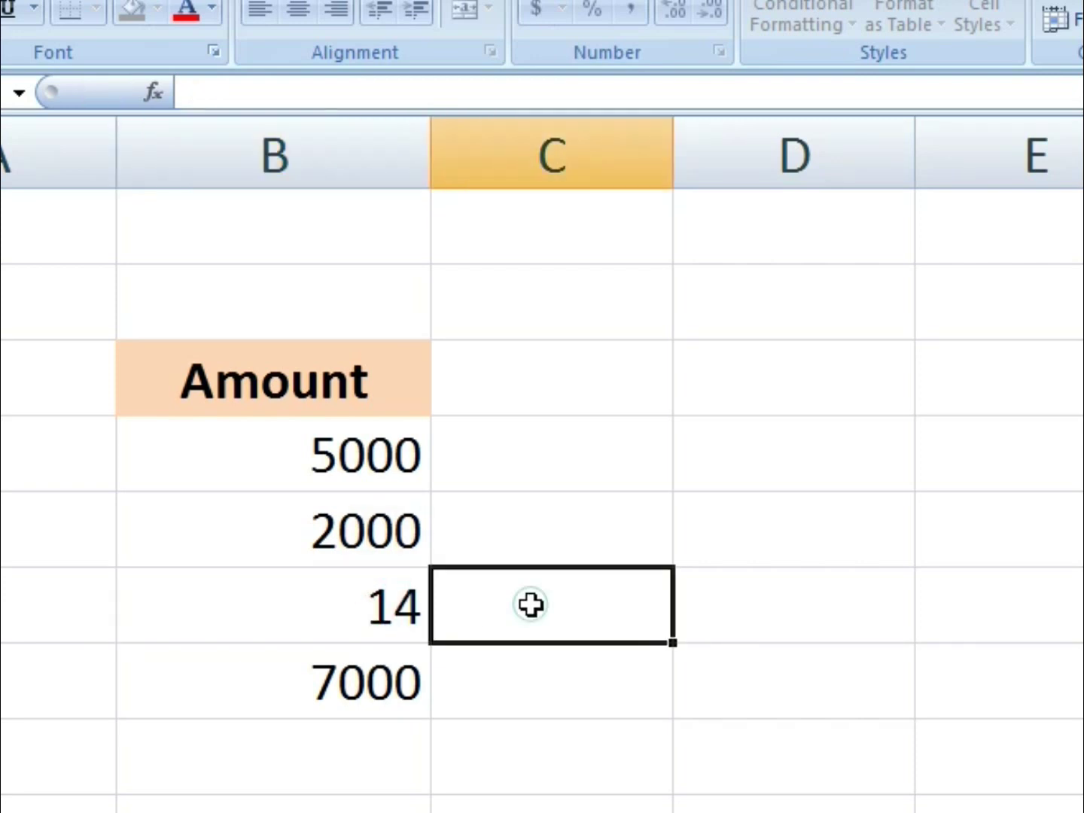
Review the text-stored amount in B6 against the total in B7
click(516, 694)
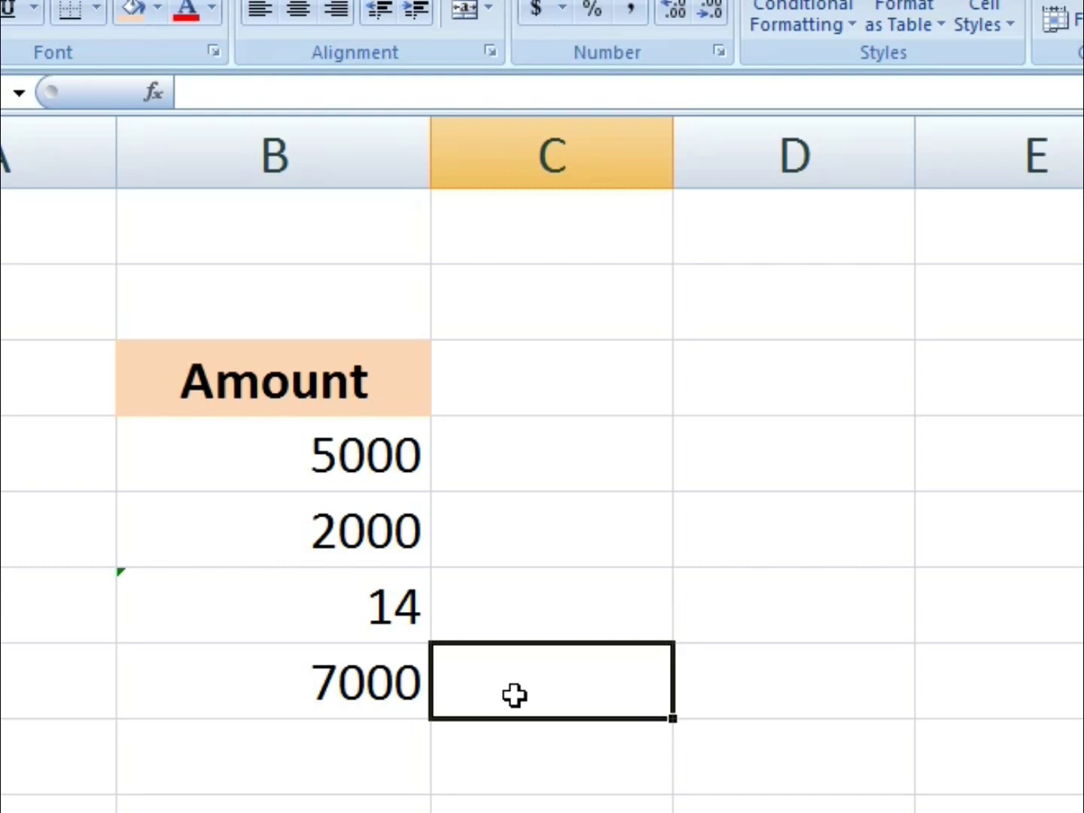
click(317, 594)
click(509, 651)
click(350, 595)
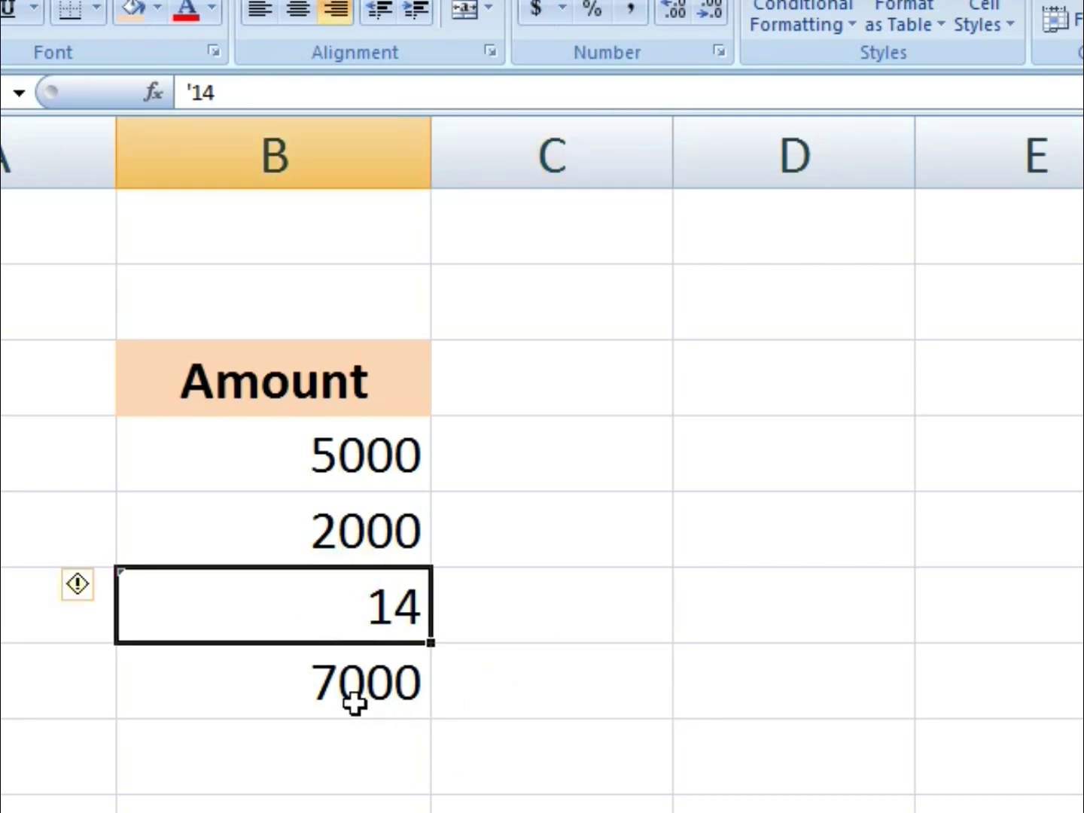
click(274, 685)
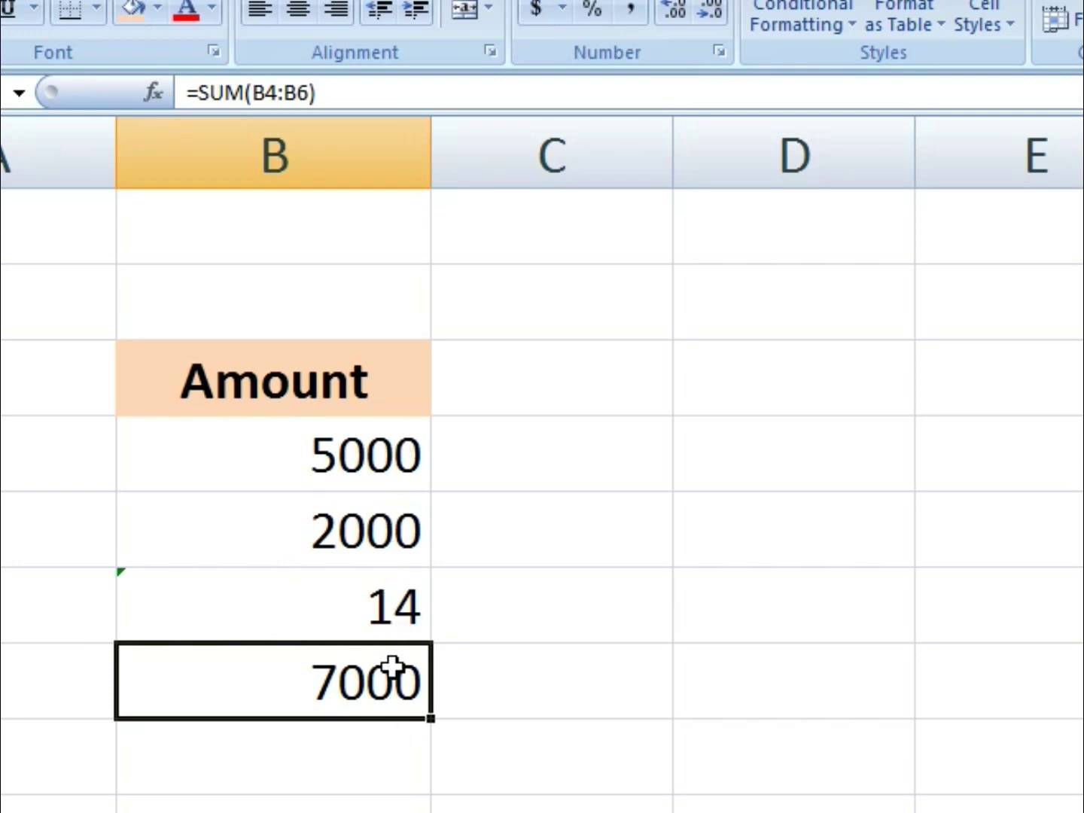
click(636, 704)
click(375, 670)
click(494, 708)
Convert the text amount in B6 to a number in cell C6 with the formula =VALUE(B6)
click(576, 610)
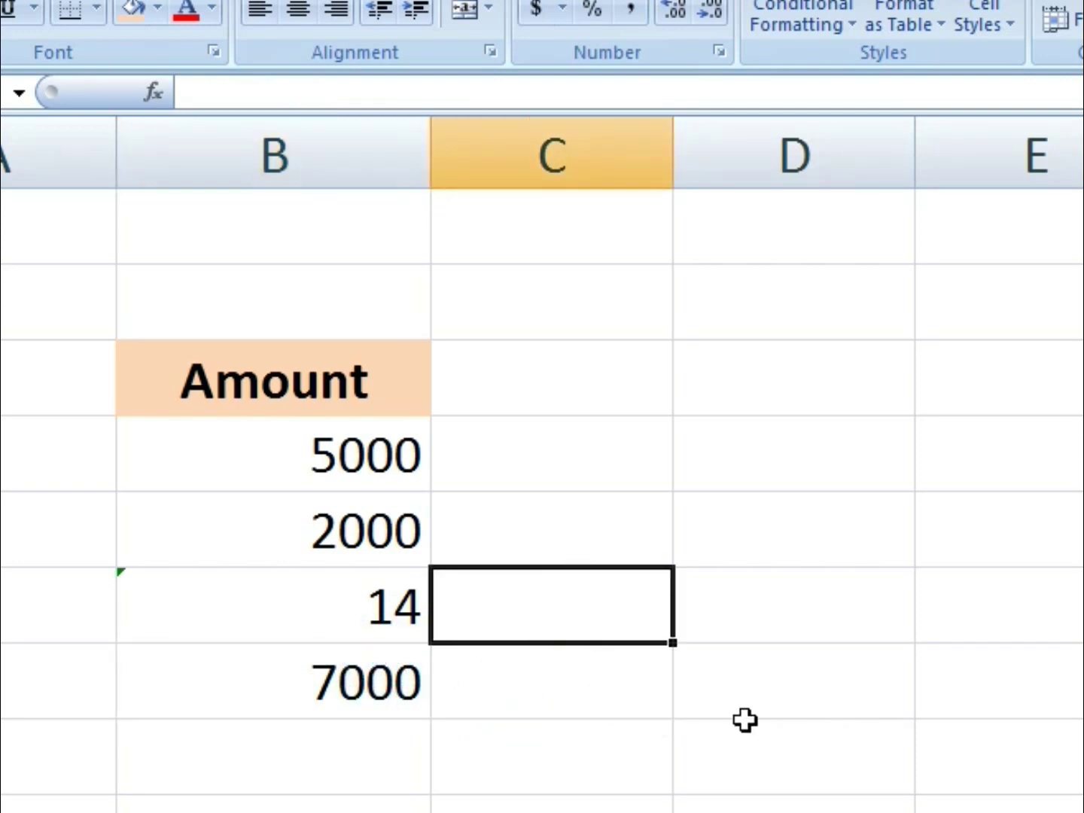
text(=)
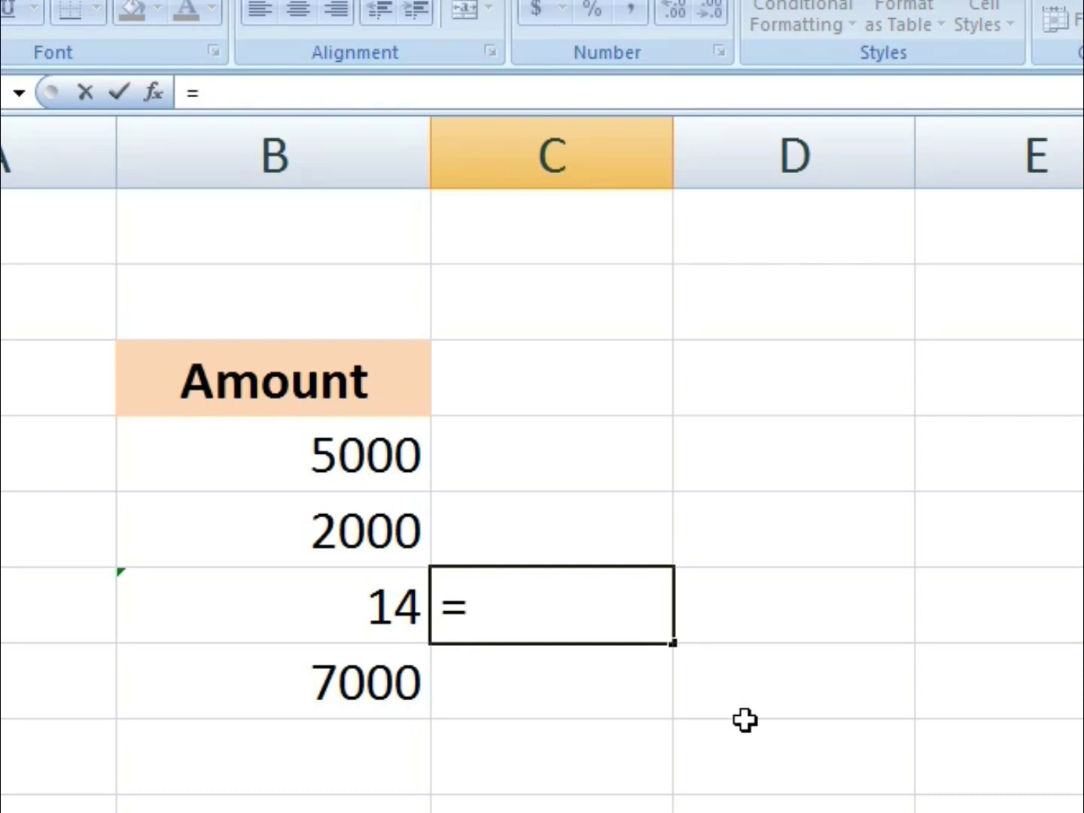
text(va)
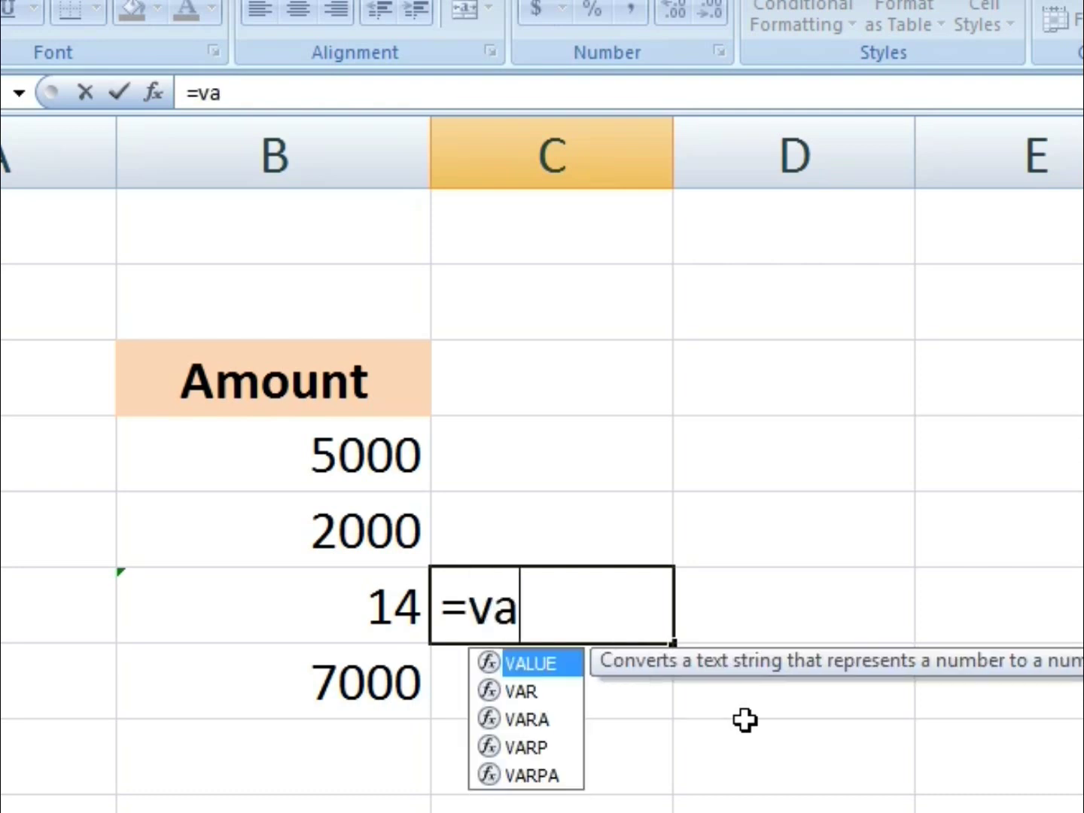
text(lue)
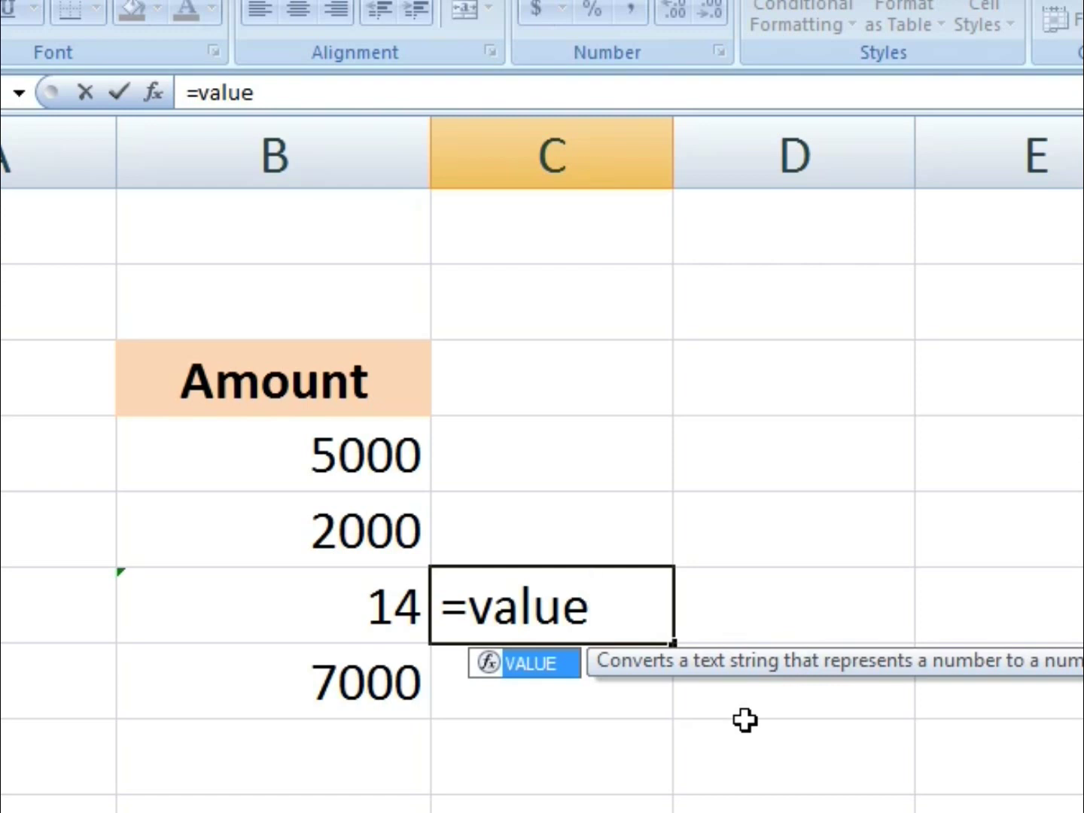
key(Tab)
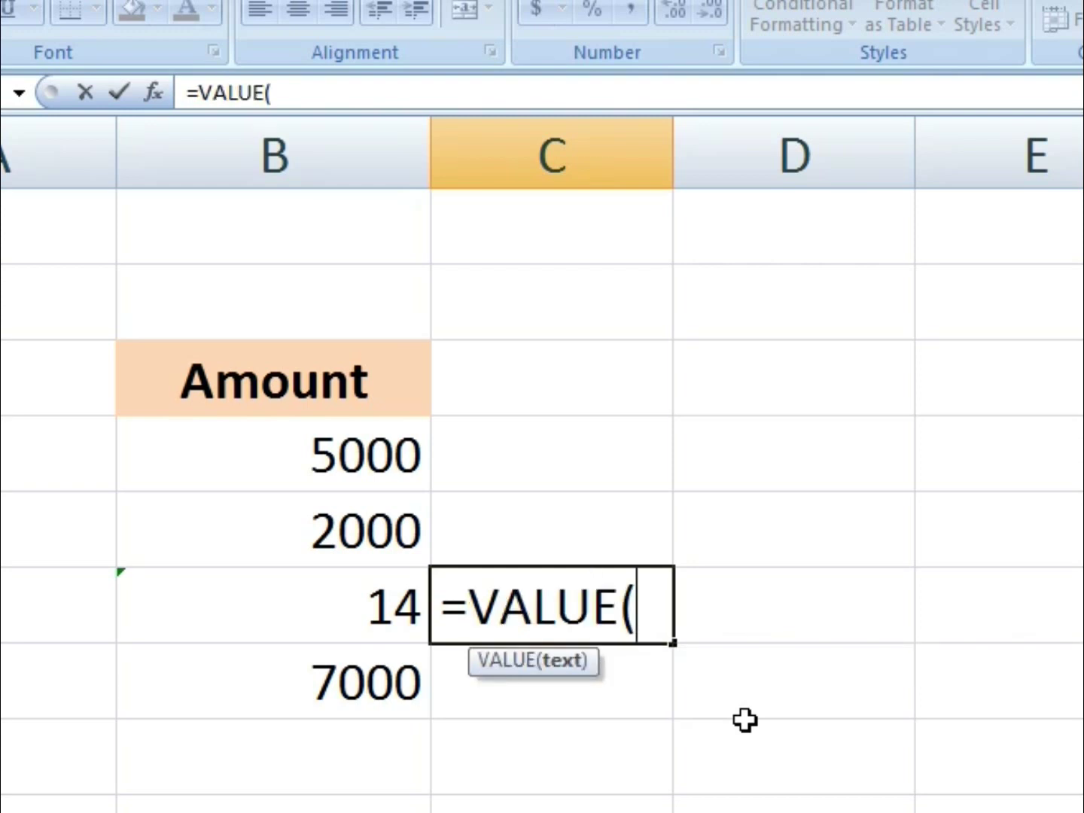
key(Left)
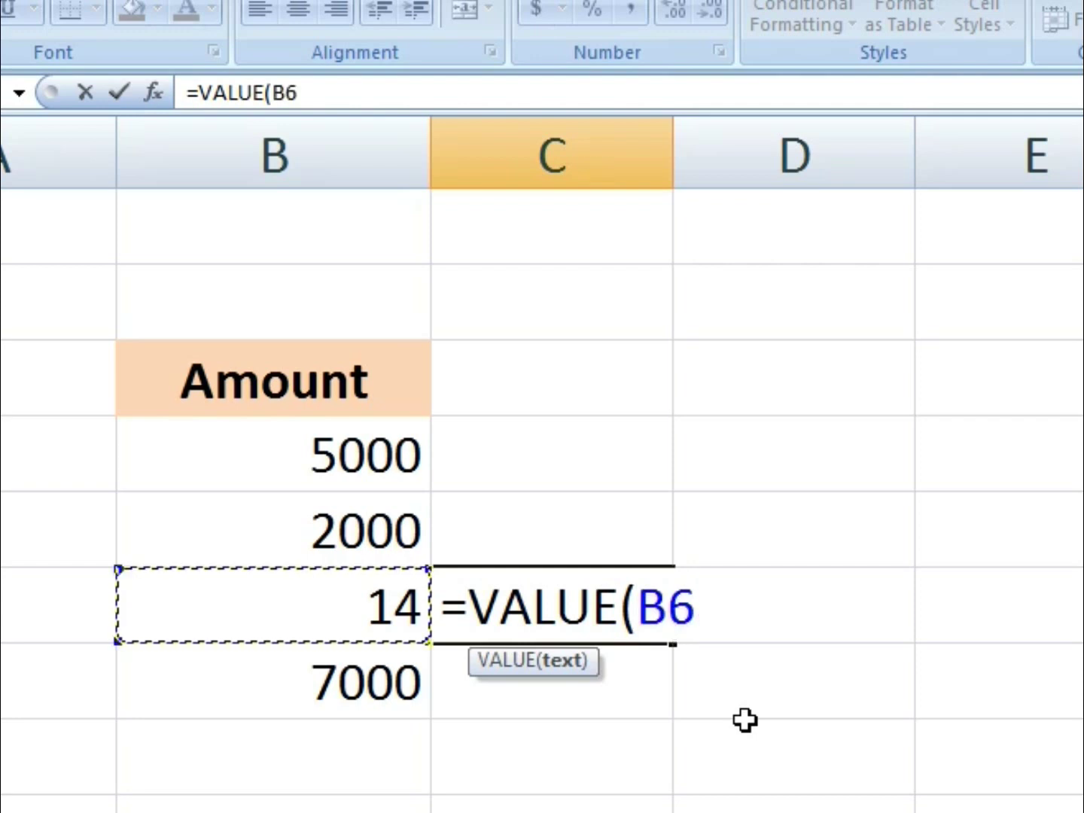
text())
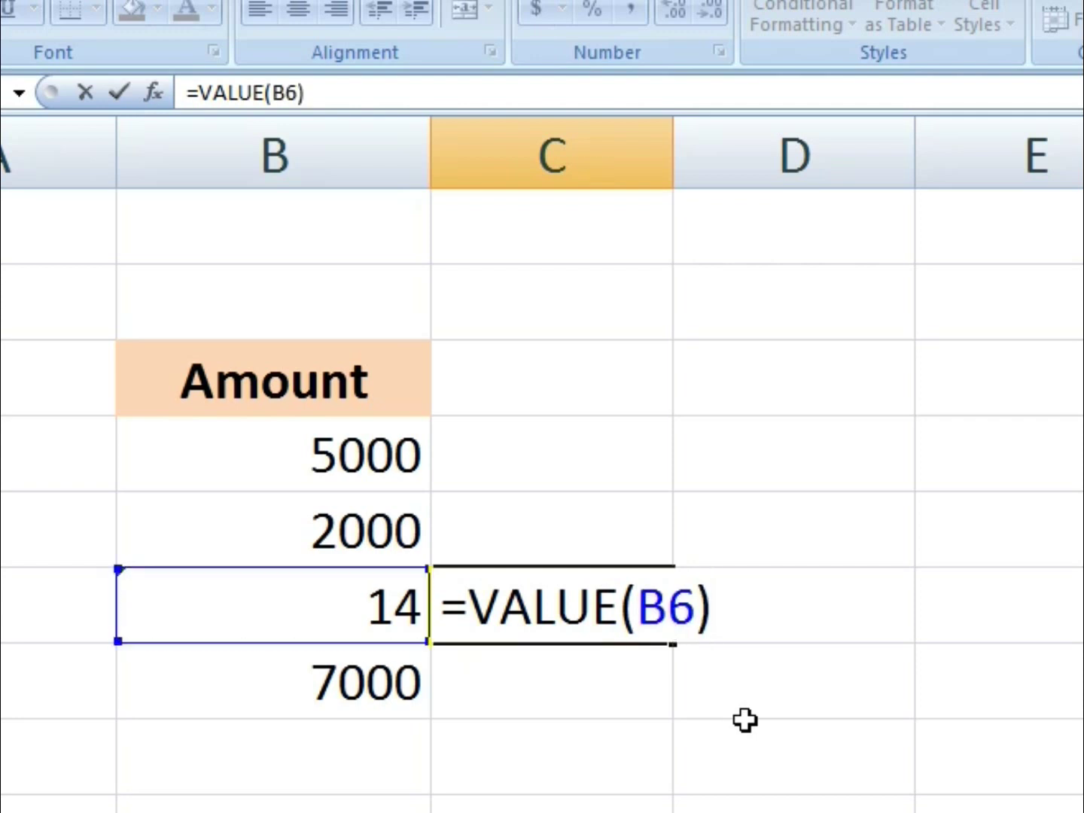
key(Return)
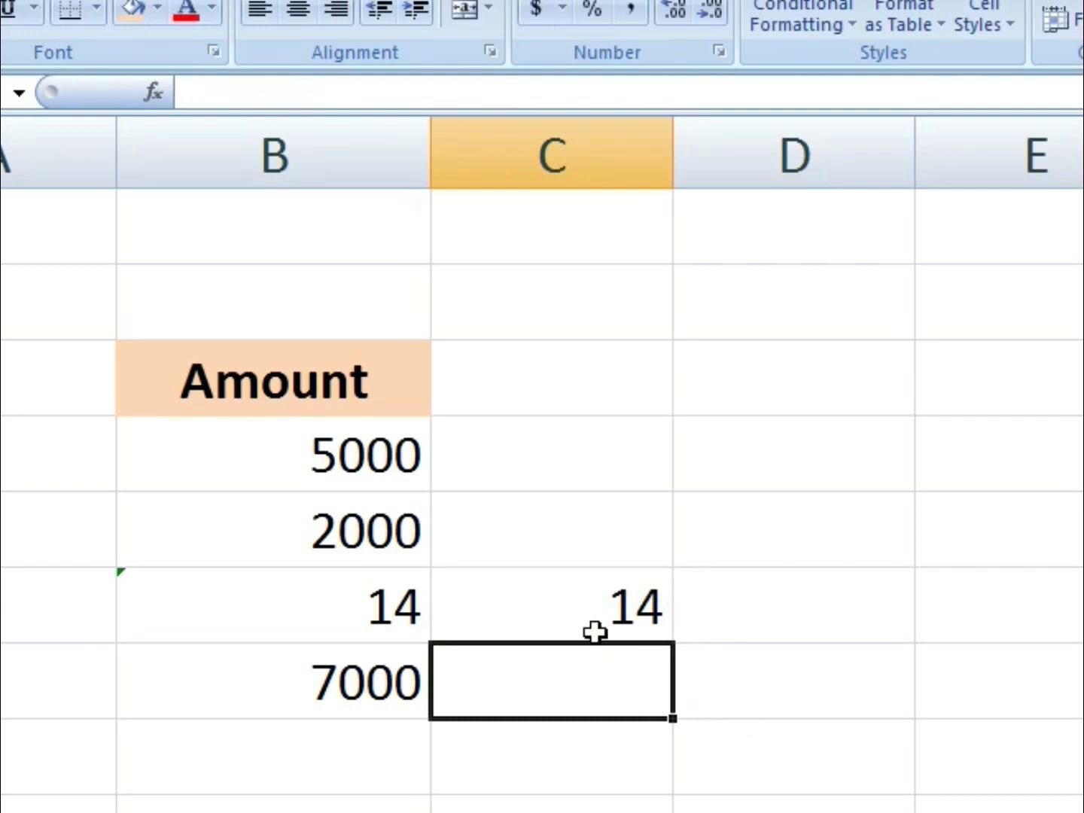
Fill the VALUE formula from C6 upward through C4 to convert the other amounts
click(584, 608)
click(608, 710)
click(587, 611)
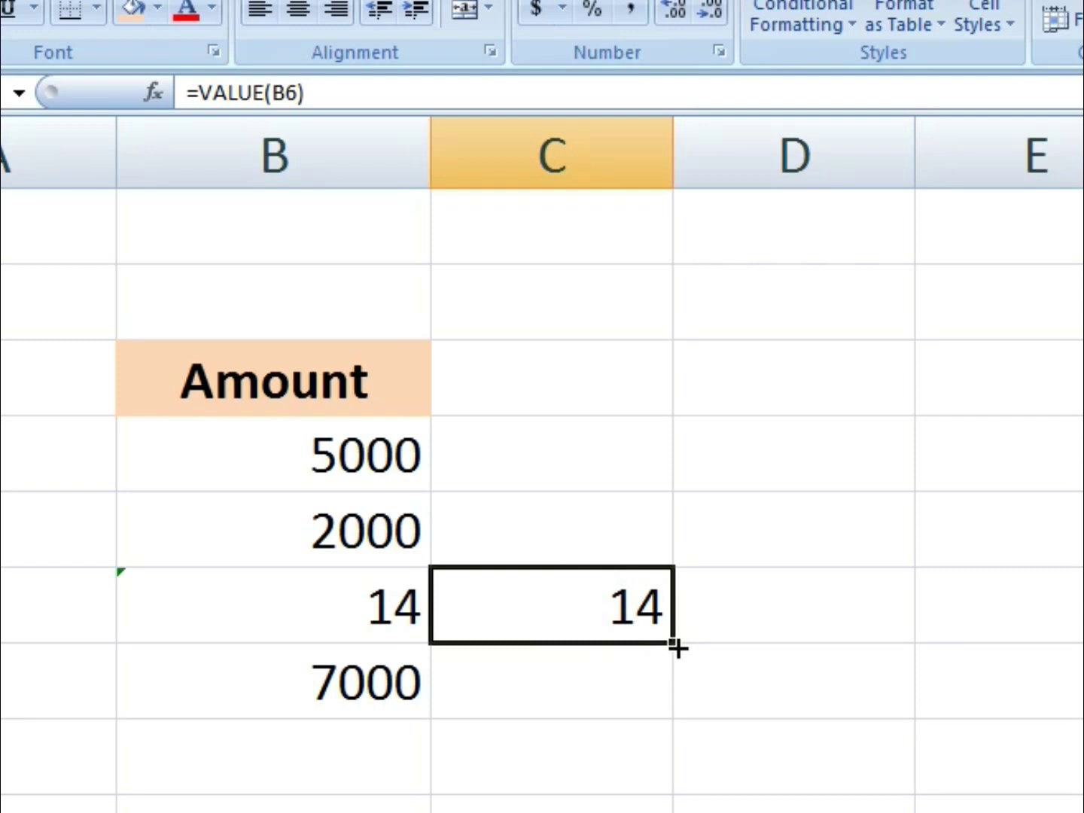
drag(673, 642, 644, 447)
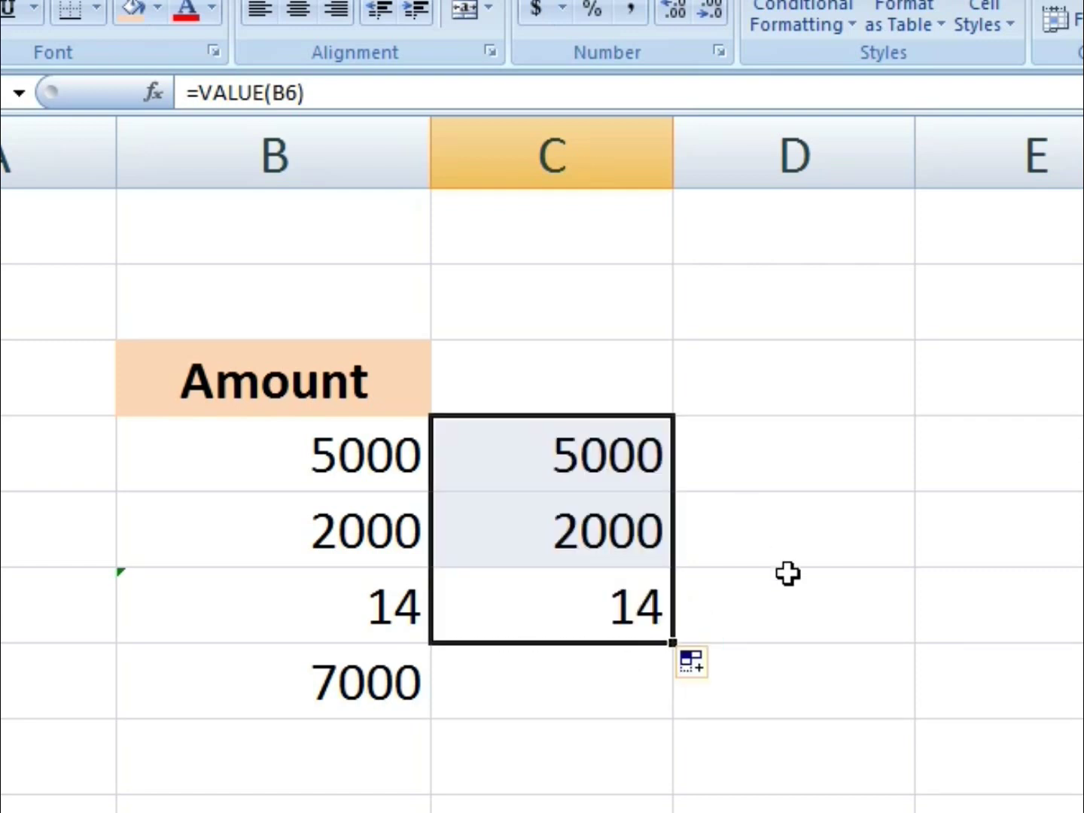
Inspect the VALUE formulas in C4, C5 and C6 one by one, leaving each unchanged
click(790, 573)
double_click(608, 468)
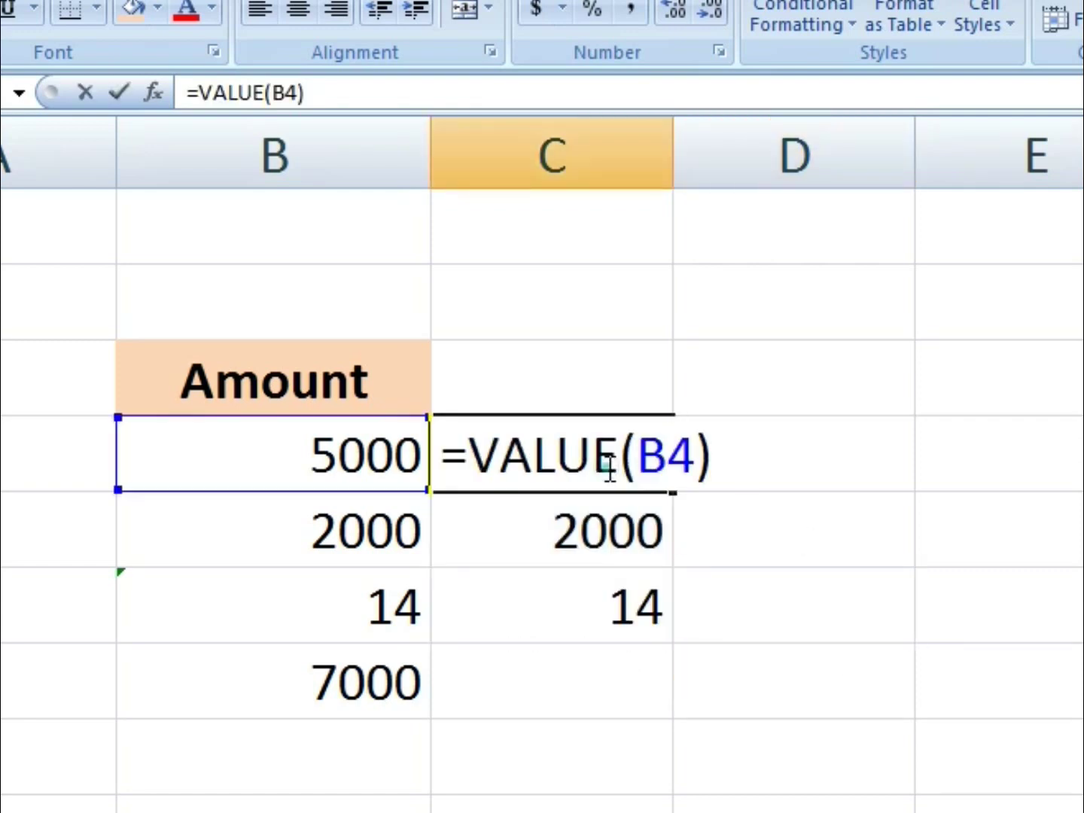
key(Return)
double_click(606, 535)
key(Return)
double_click(602, 602)
key(Return)
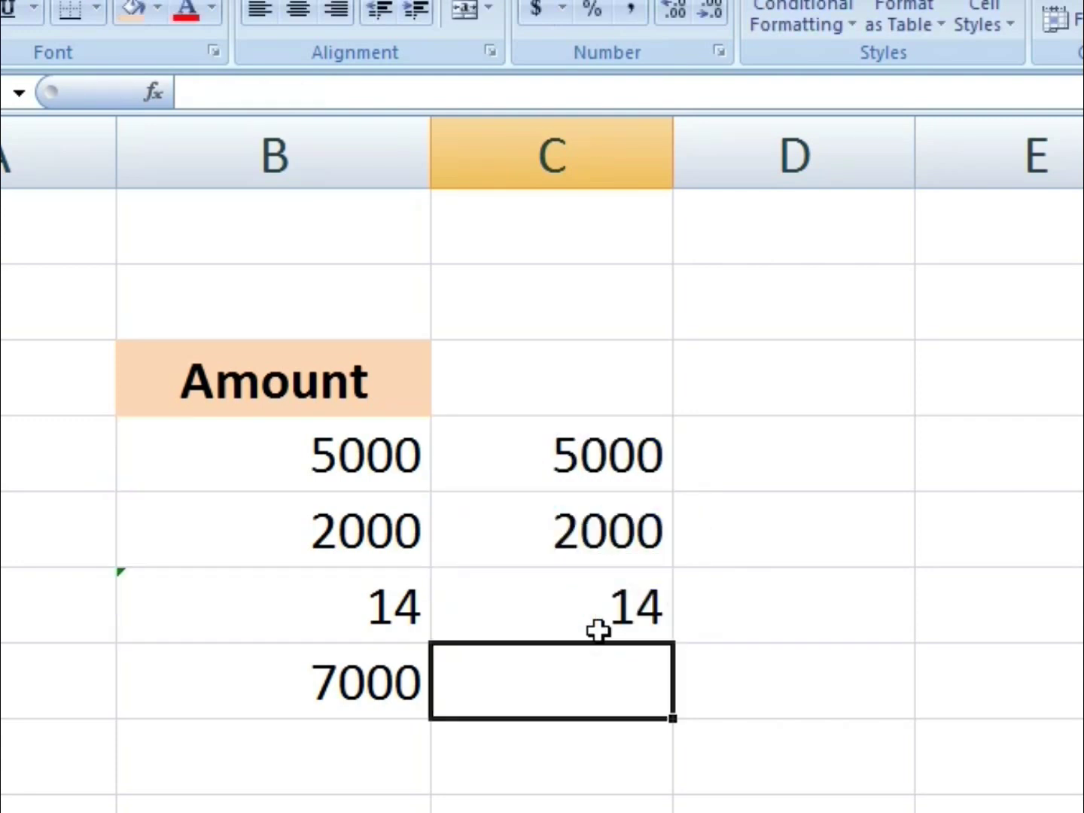
Total the converted amounts in cell C7 with the formula =SUM(C4:C6)
text(=sum)
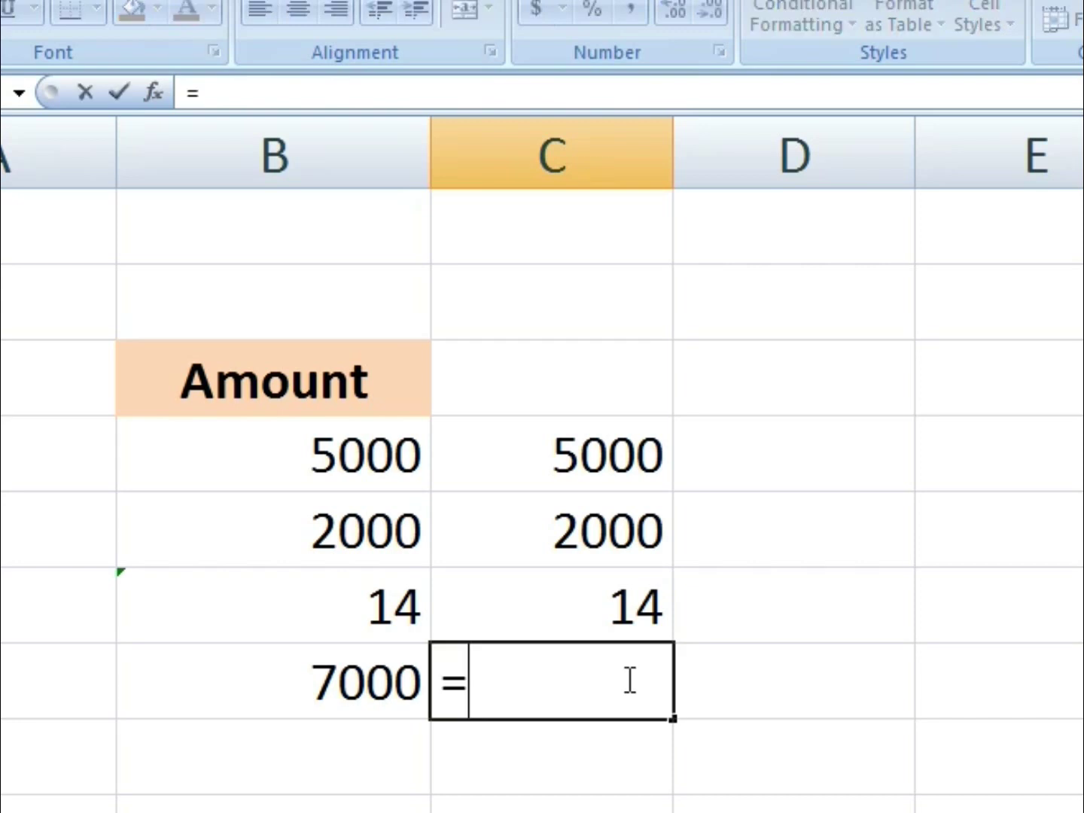
key(Tab)
key(Up)
key(Up)
key(Up)
key(Up)
key(Down)
key(shift+Down)
key(shift+Down)
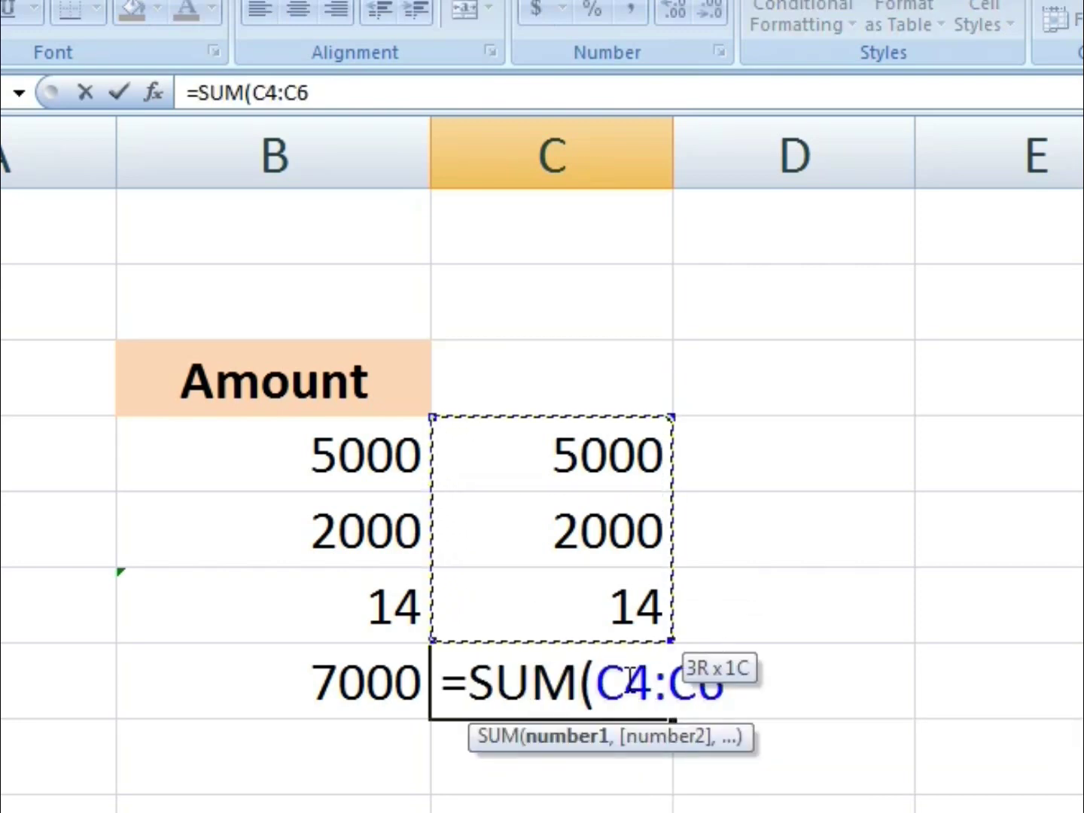
text())
key(Return)
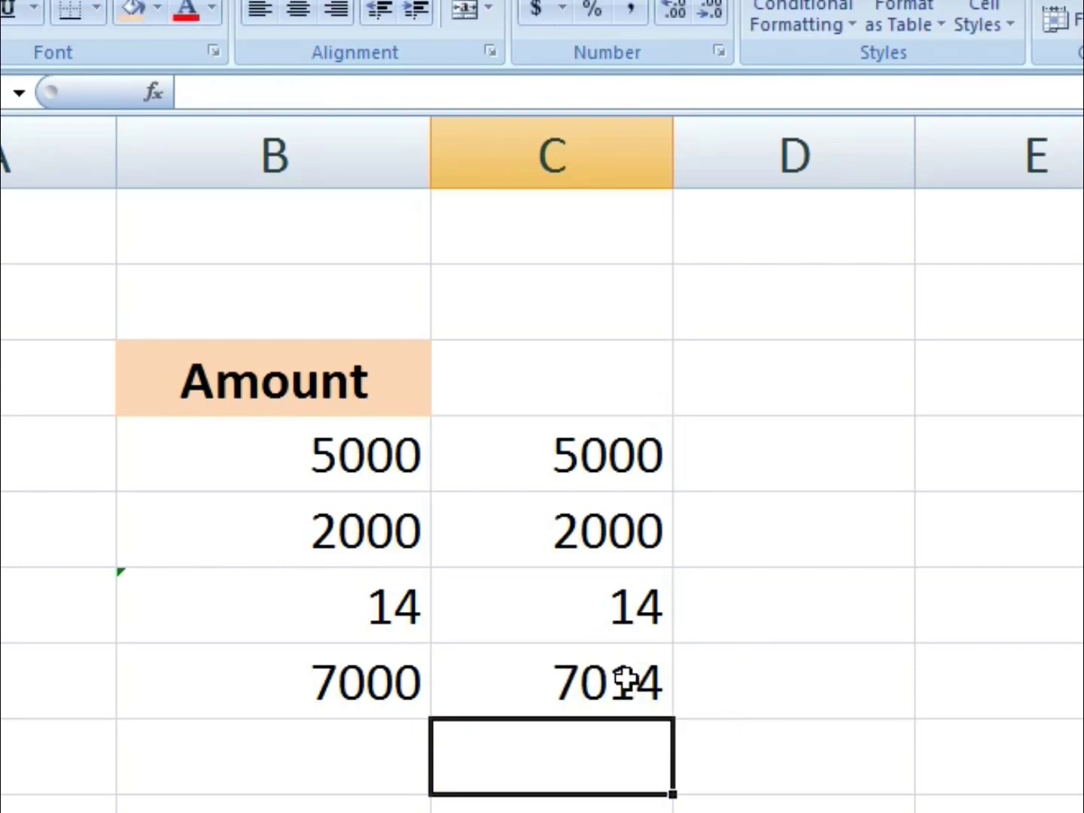
Format the total in C7 as bold with a red font colour
click(912, 723)
click(614, 681)
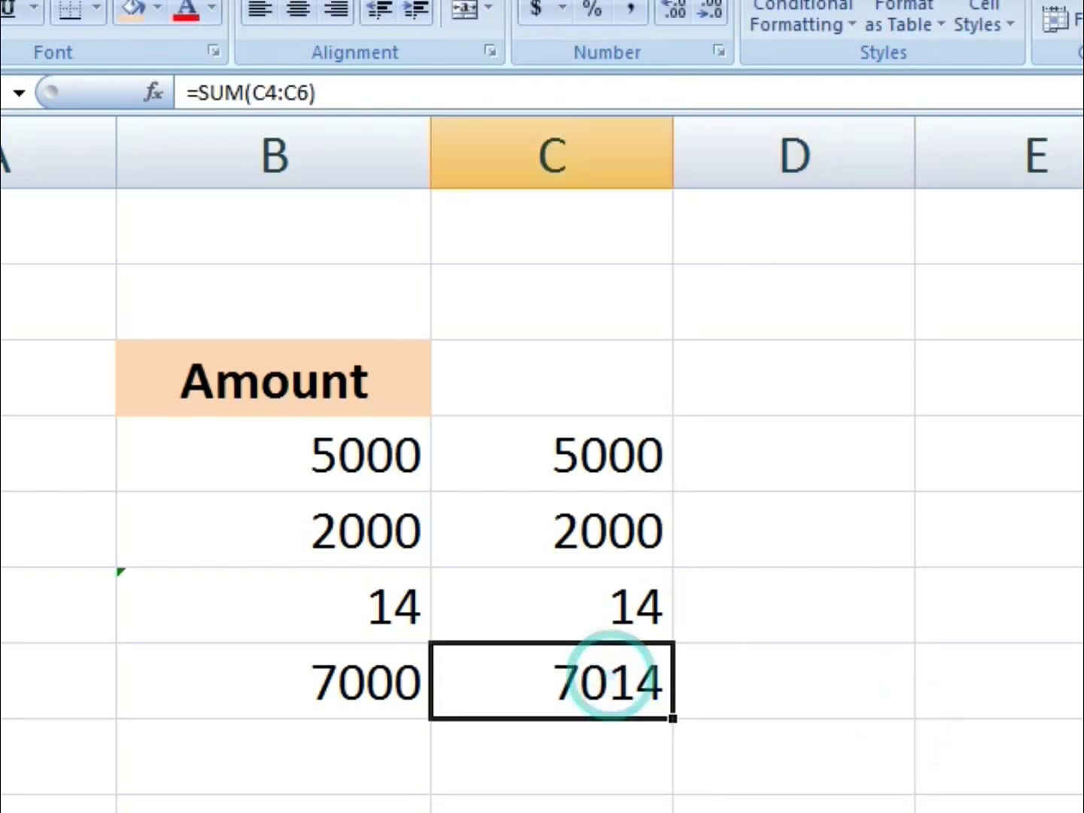
key(ctrl+b)
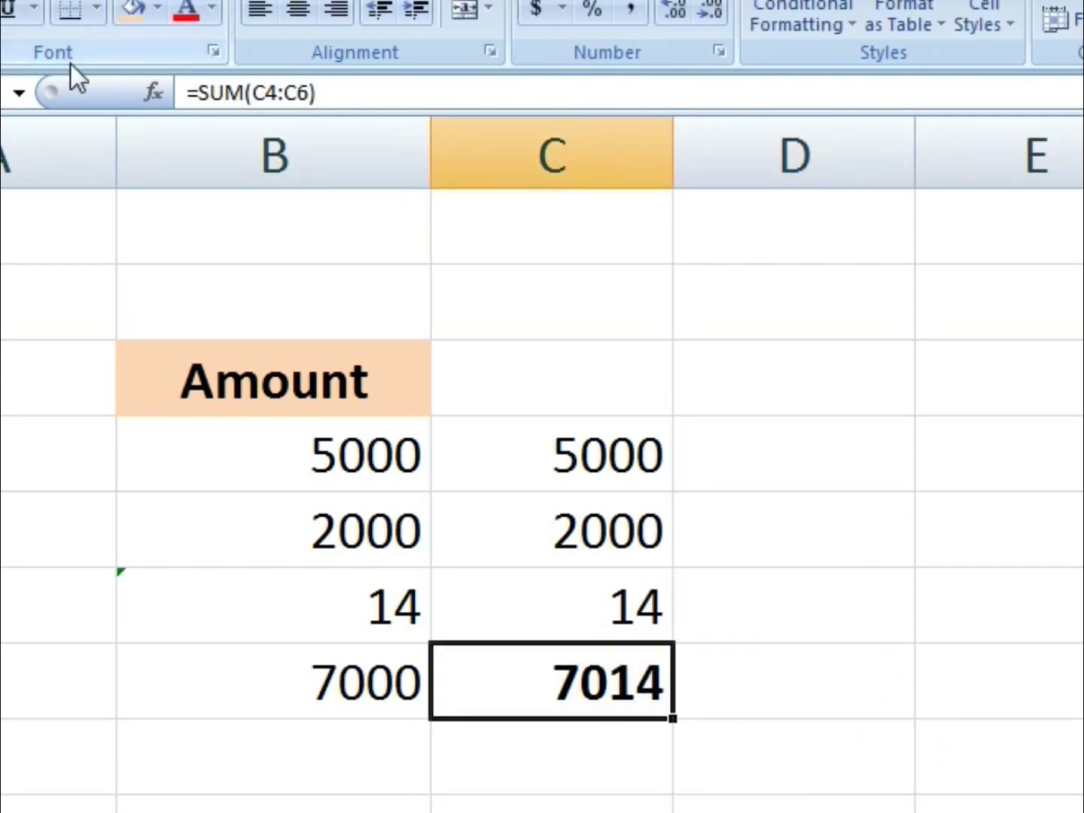
click(187, 19)
click(728, 387)
click(776, 606)
Compare the total of the converted numbers in C7 with the original Amount total in B7
click(552, 685)
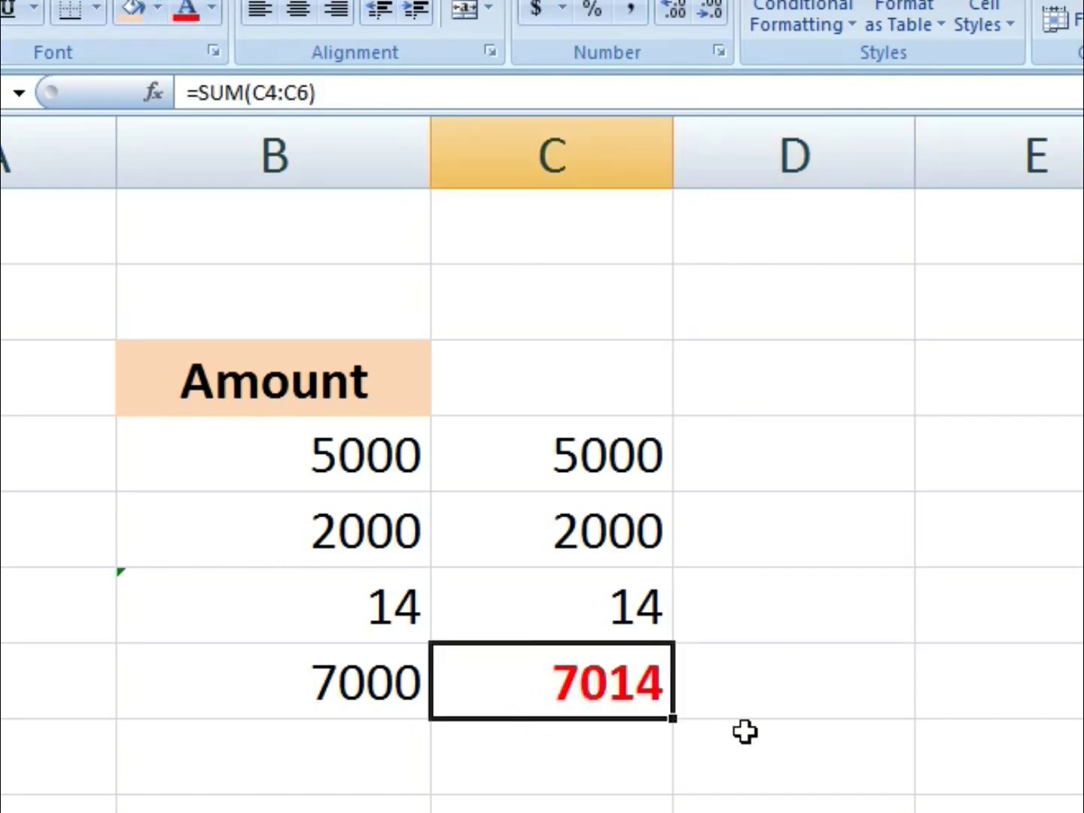
click(316, 682)
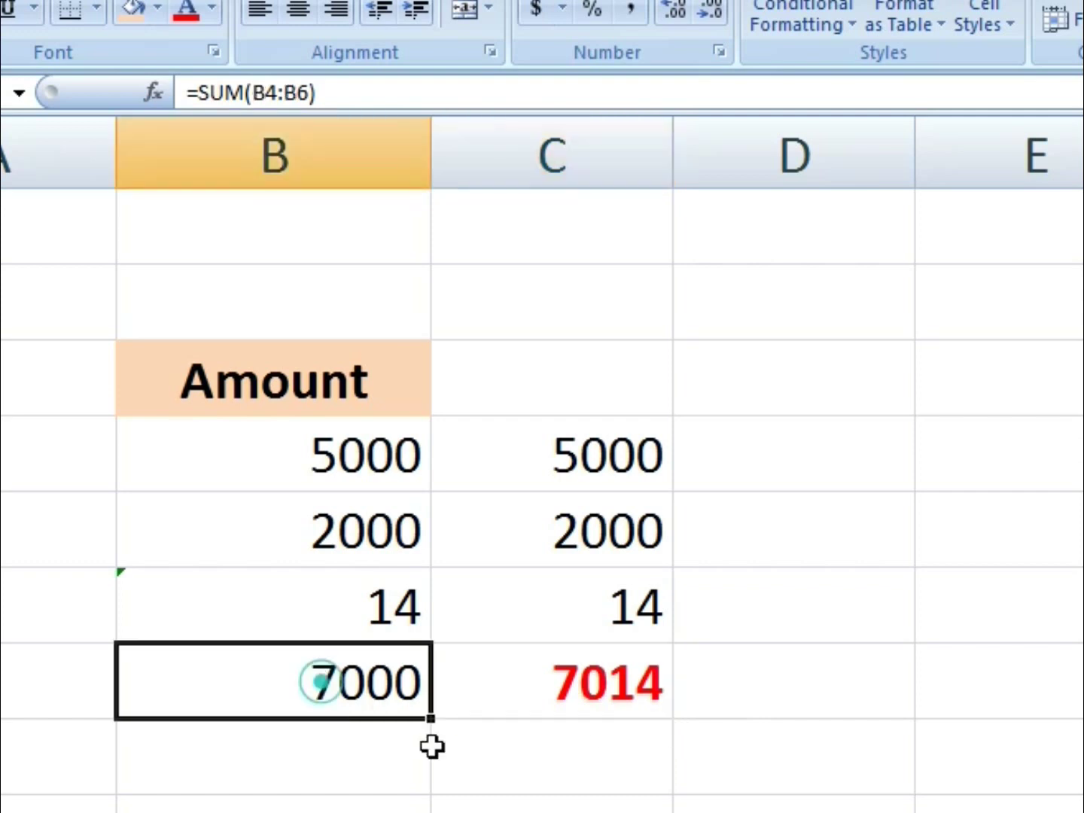
click(492, 774)
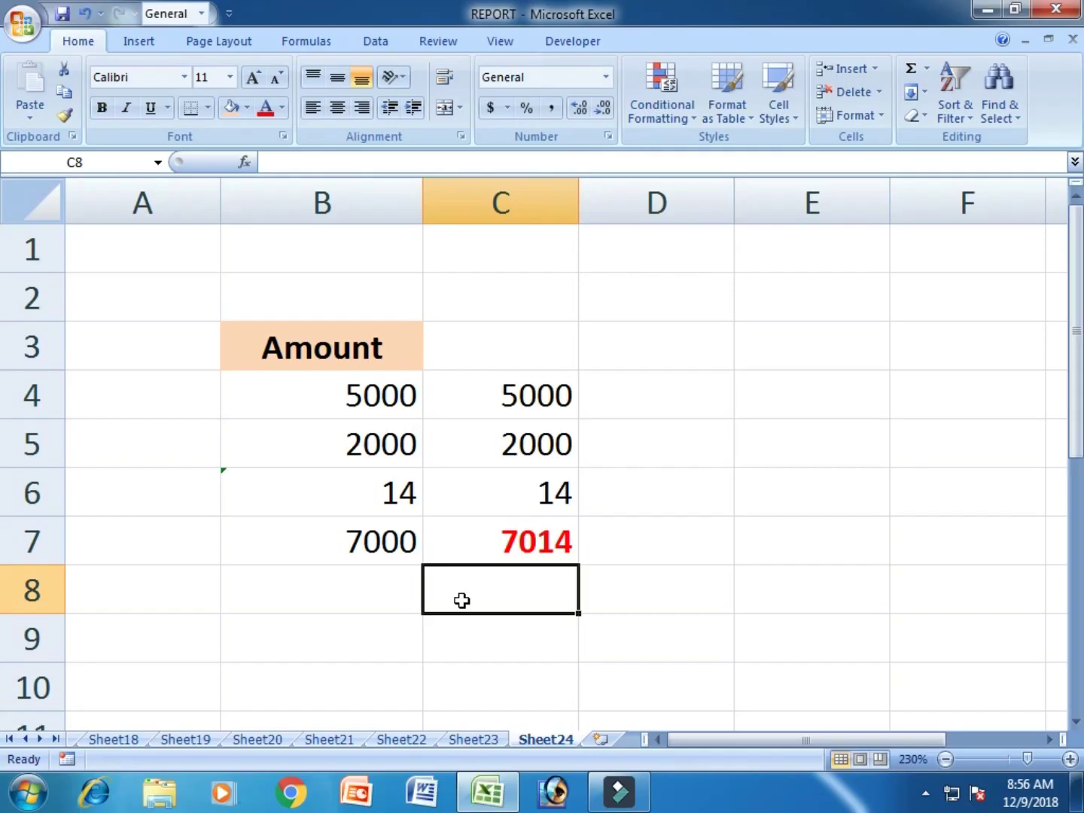
click(646, 545)
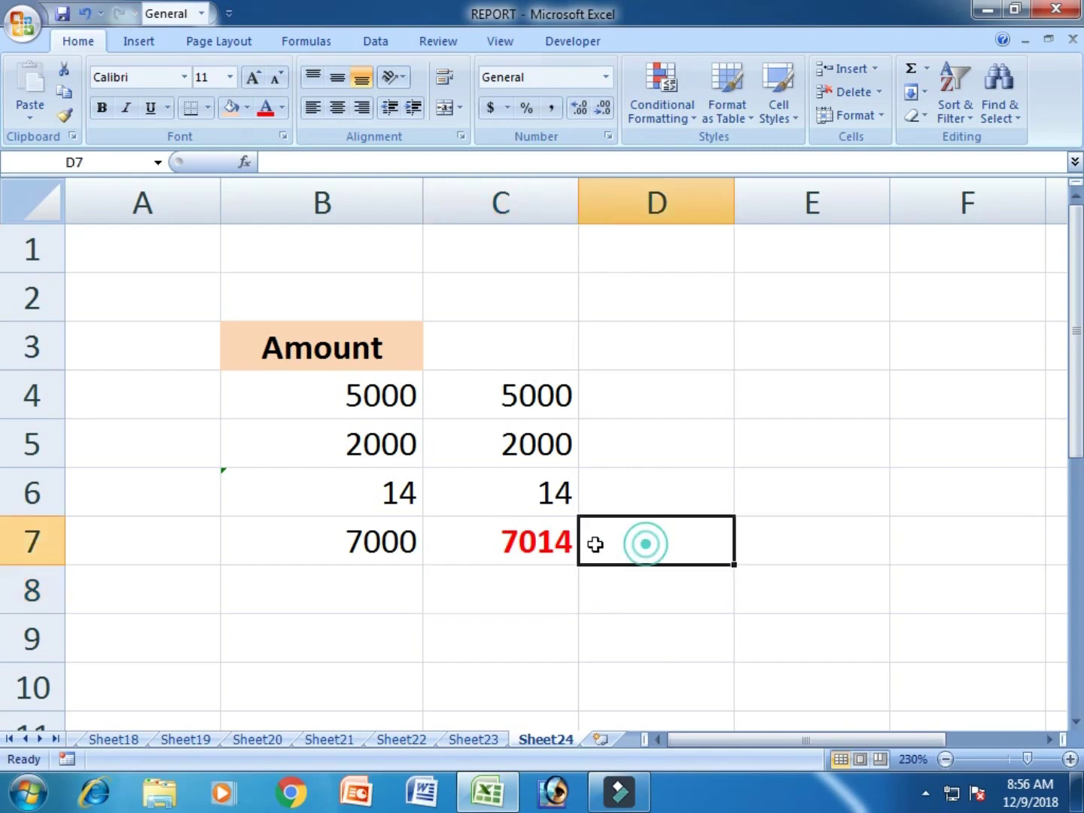
click(378, 540)
click(477, 546)
click(643, 545)
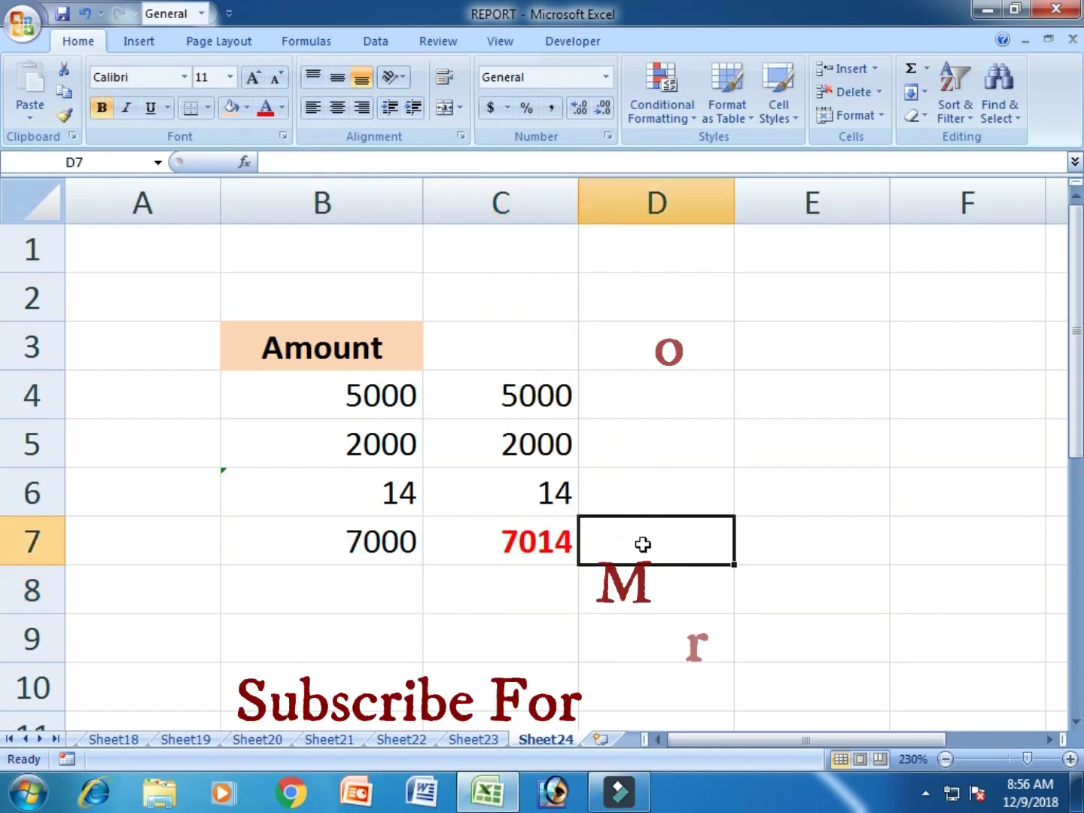
click(666, 445)
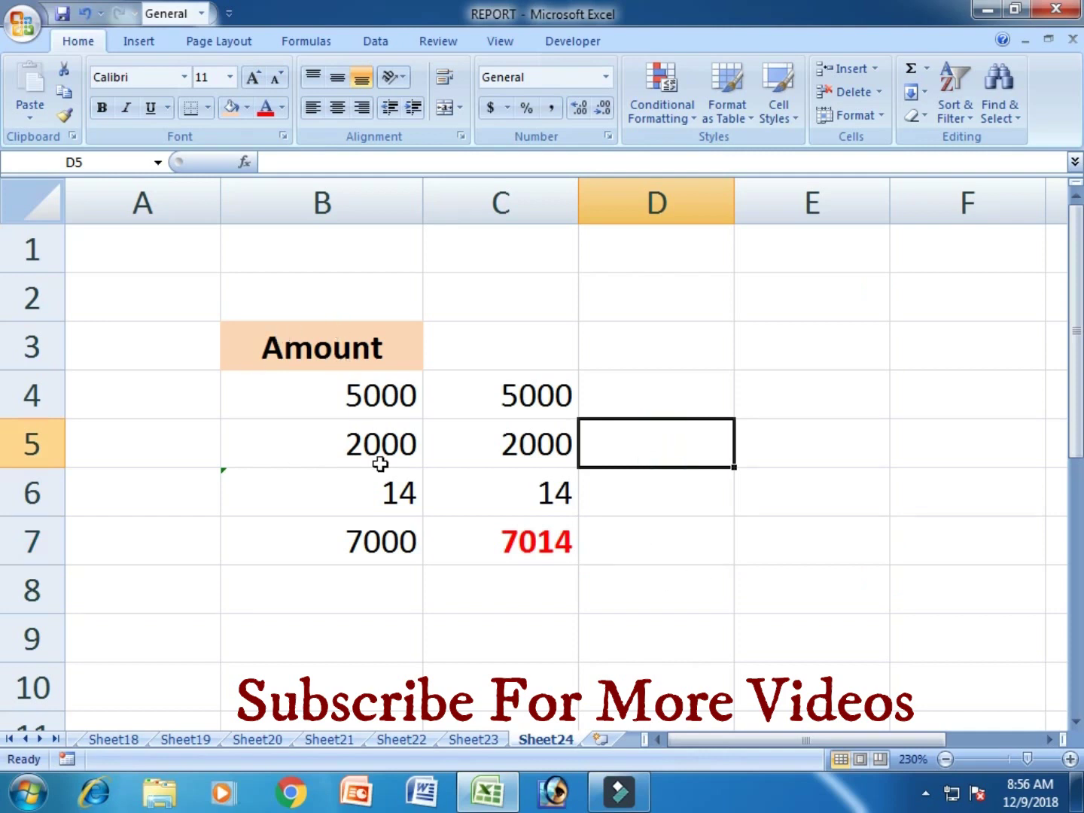